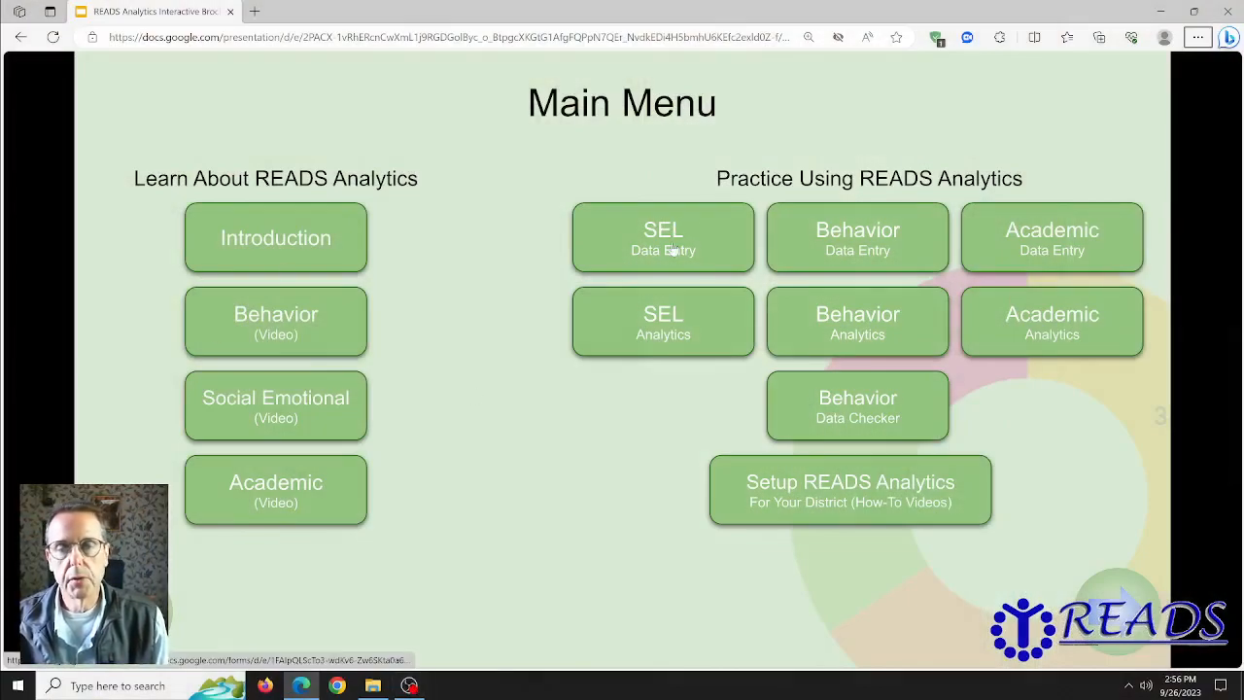
Step: Go to the Setup READS Analytics slide and open the 'Google Drive for Demo Analytics' folder
click(854, 489)
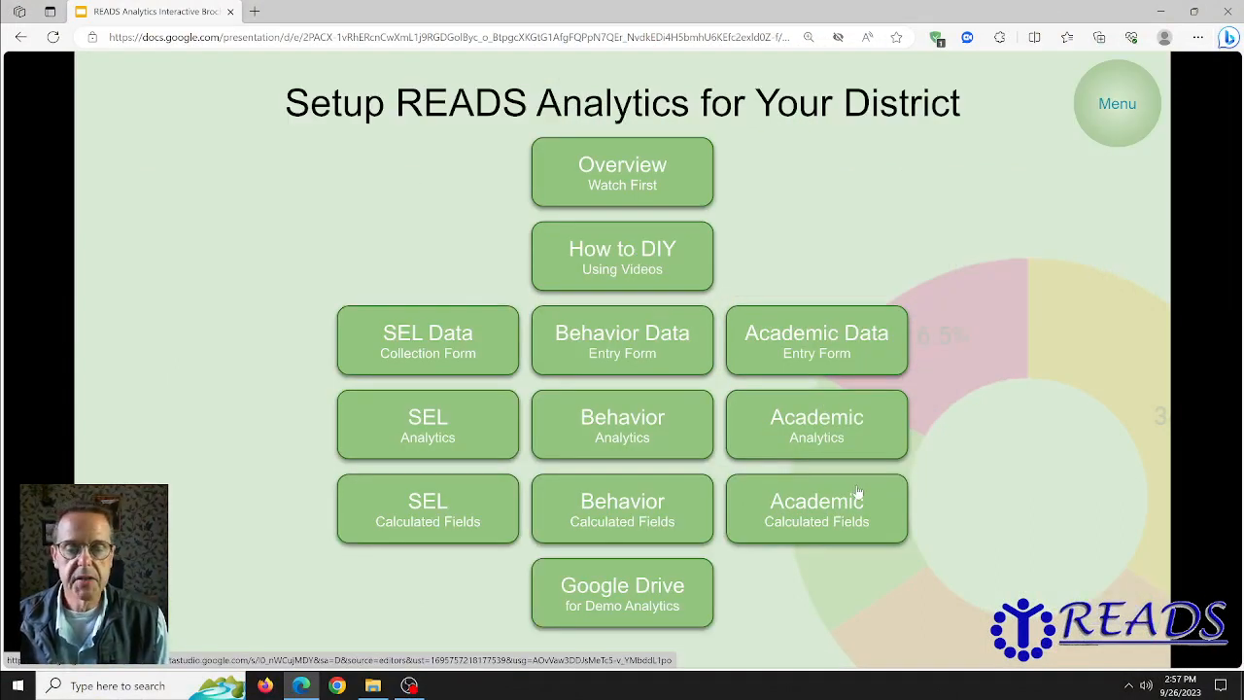
click(626, 598)
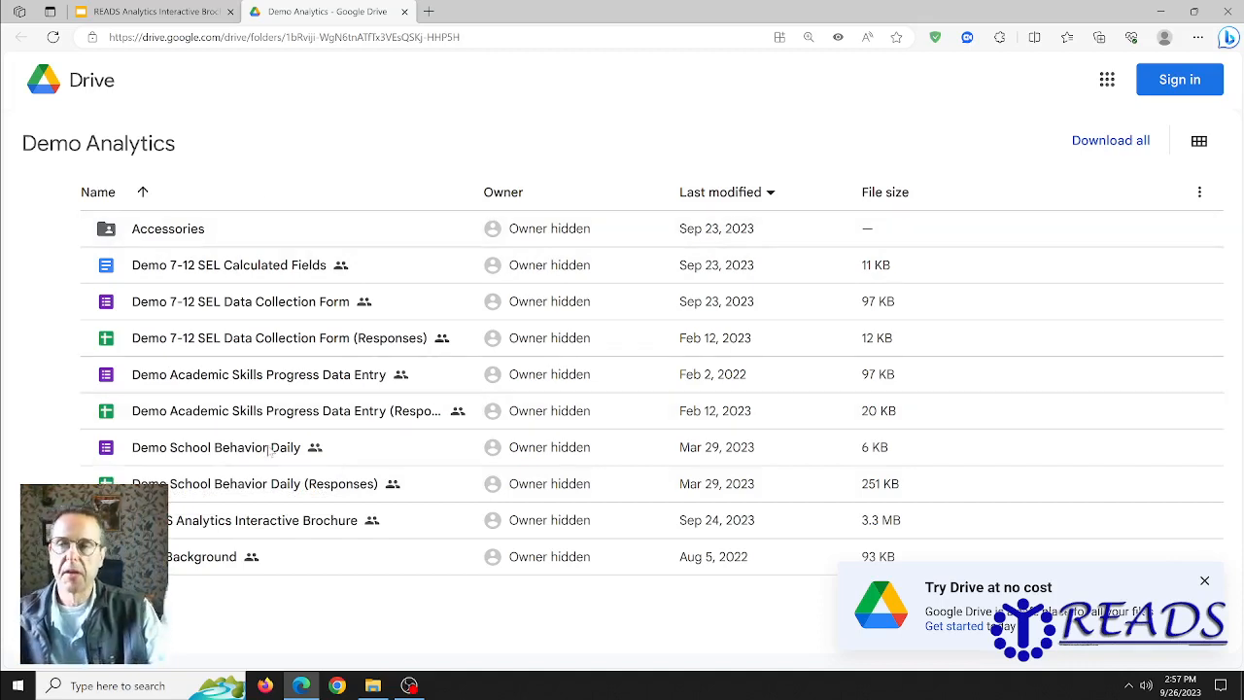
Step: Sign in to Google Drive with the chosen account and submit its password
click(1186, 85)
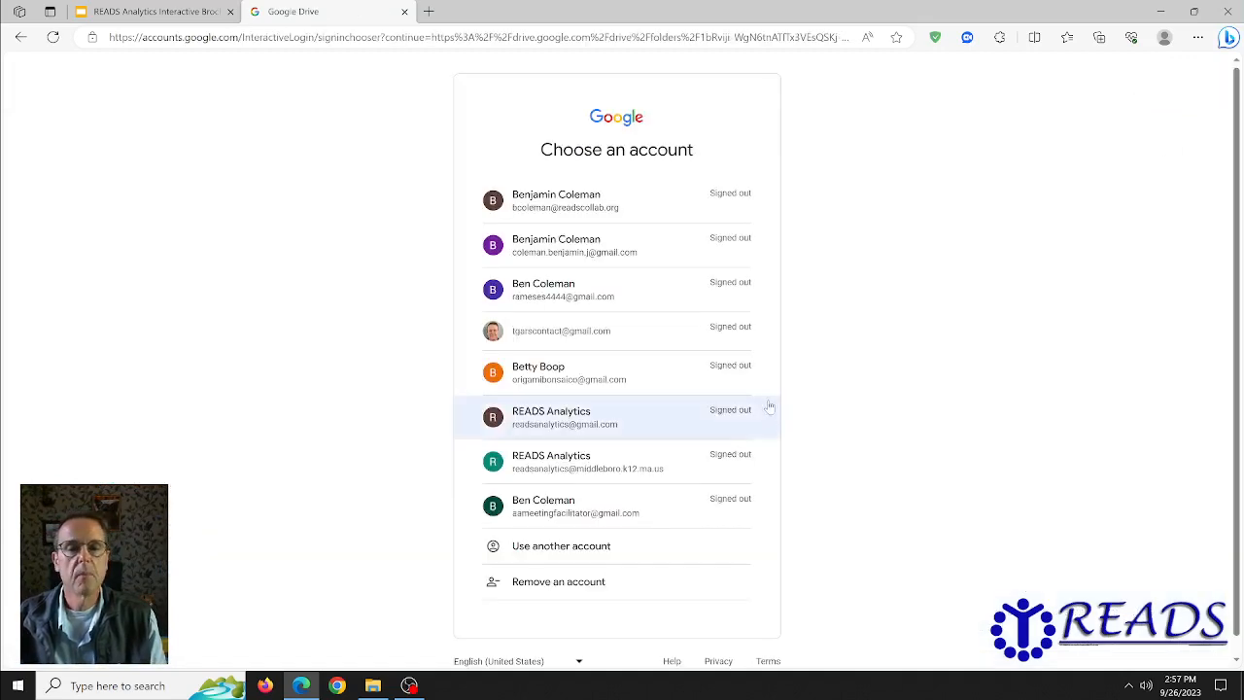
click(559, 248)
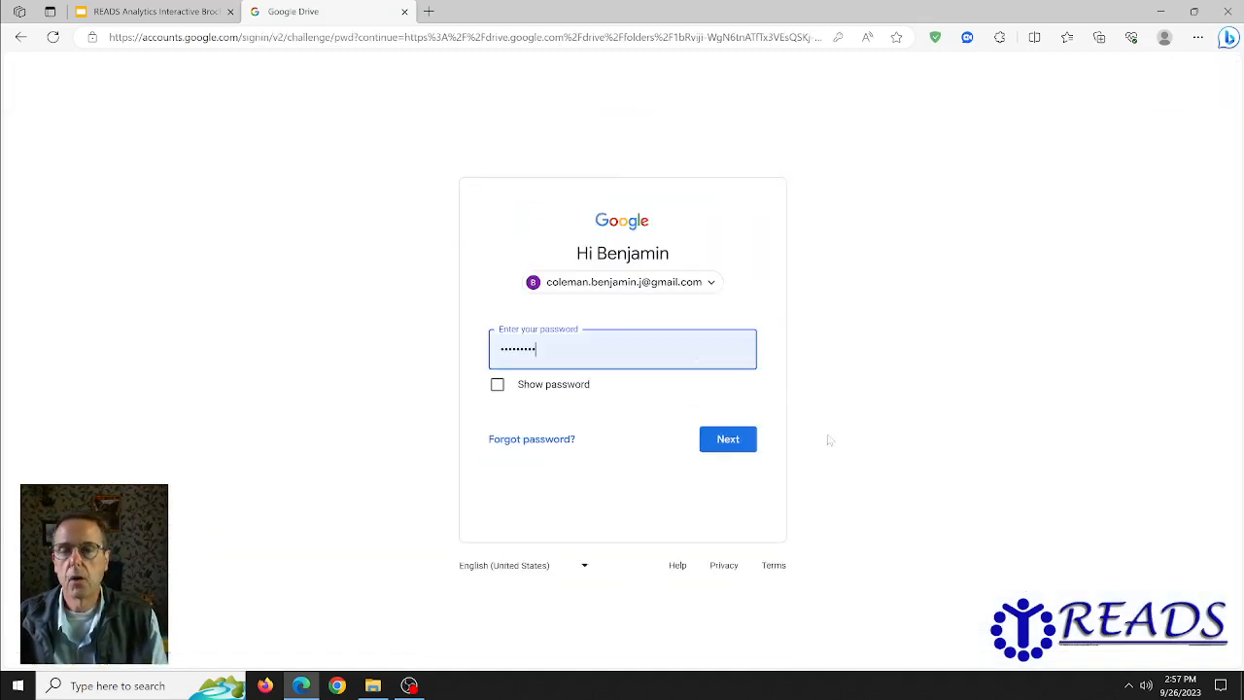
click(745, 442)
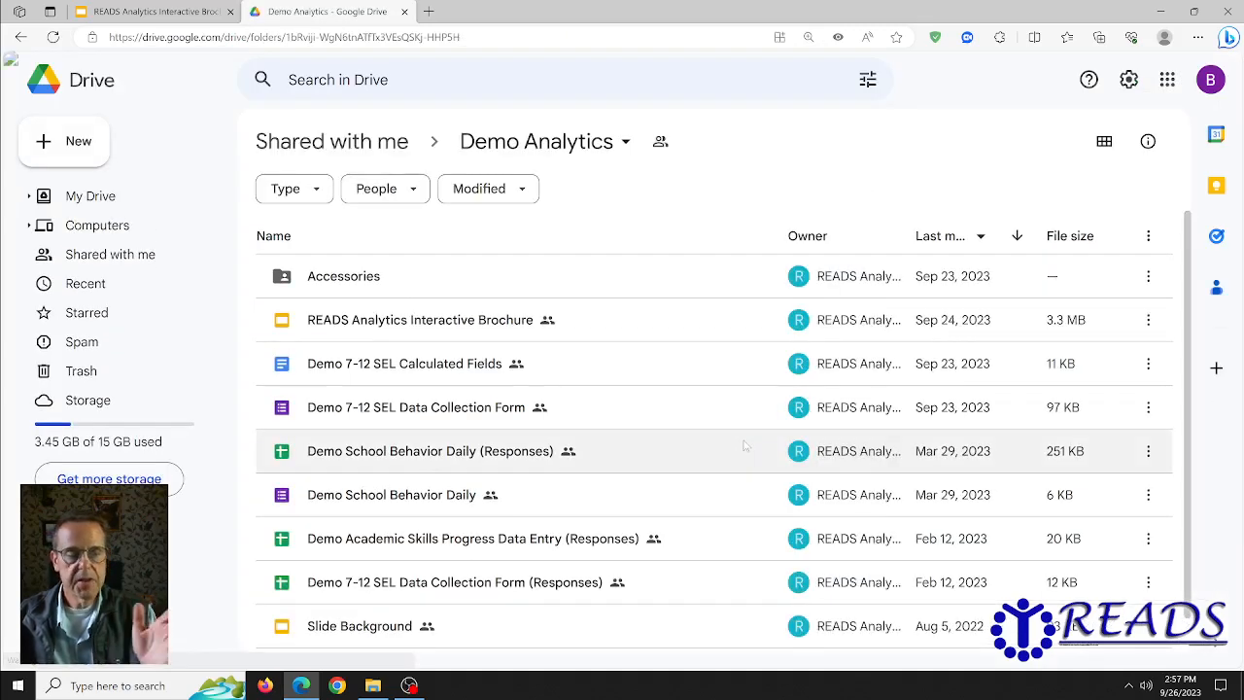
Step: Copy the Demo School Behavior Daily form, then switch to My Drive where the copy appears
click(397, 498)
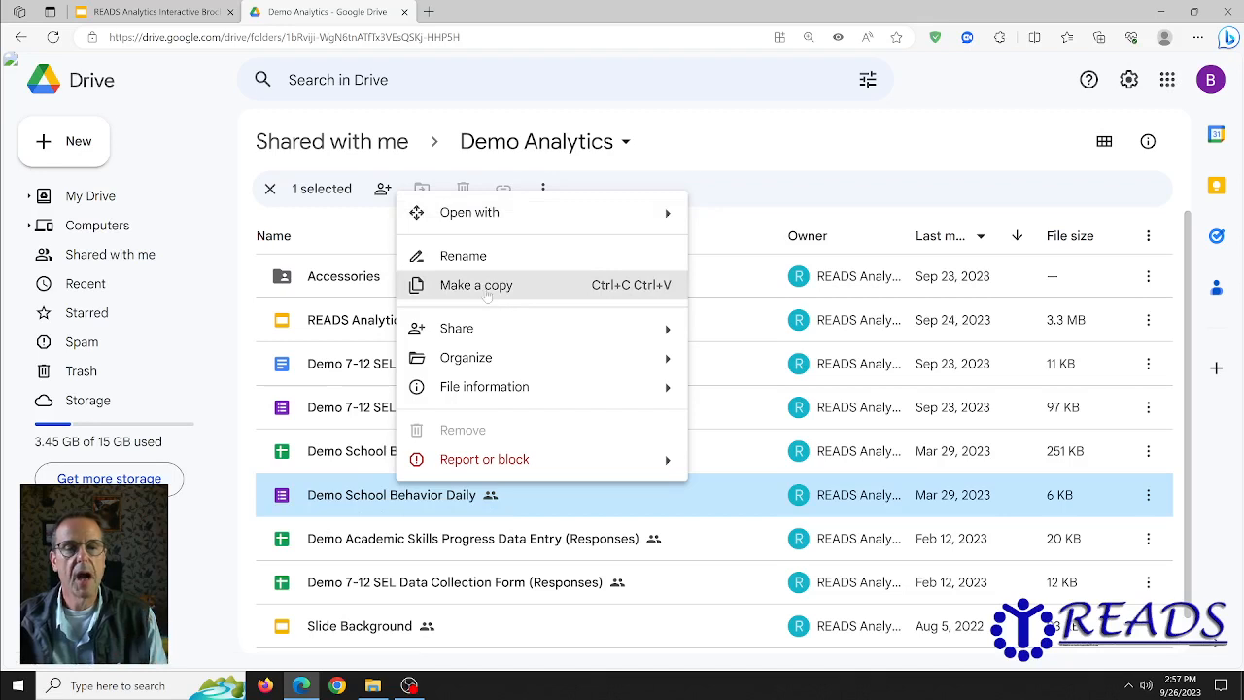
click(477, 284)
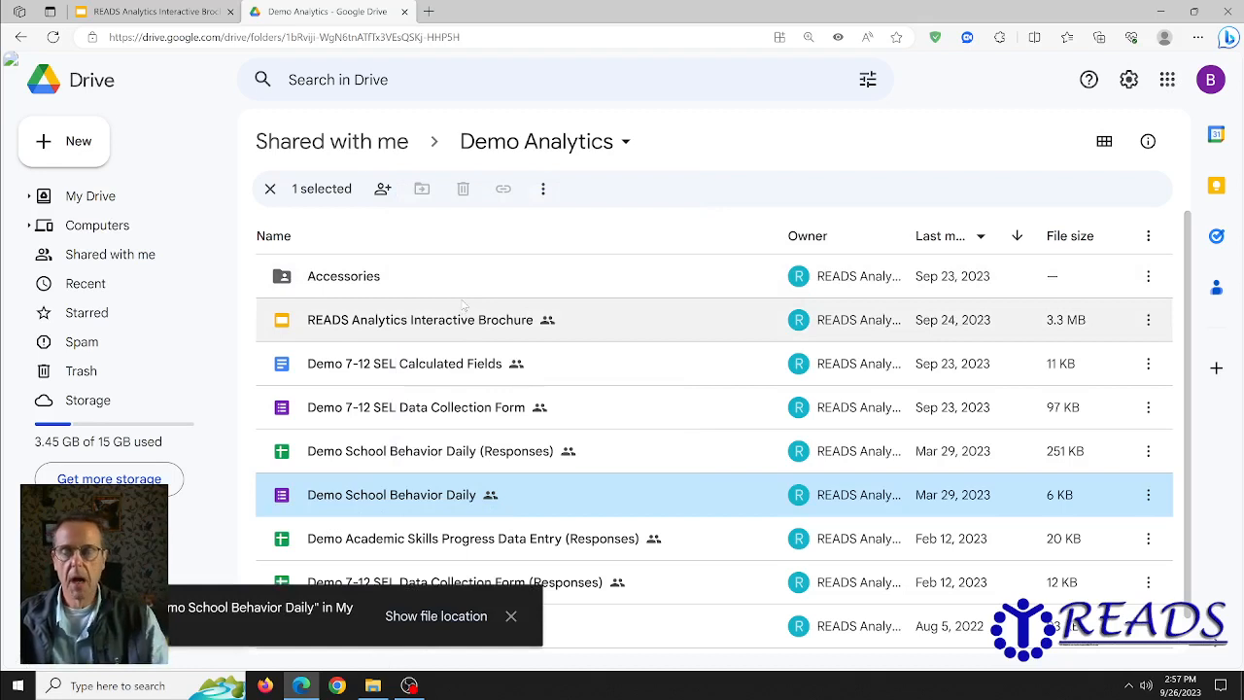
click(1168, 85)
click(1157, 437)
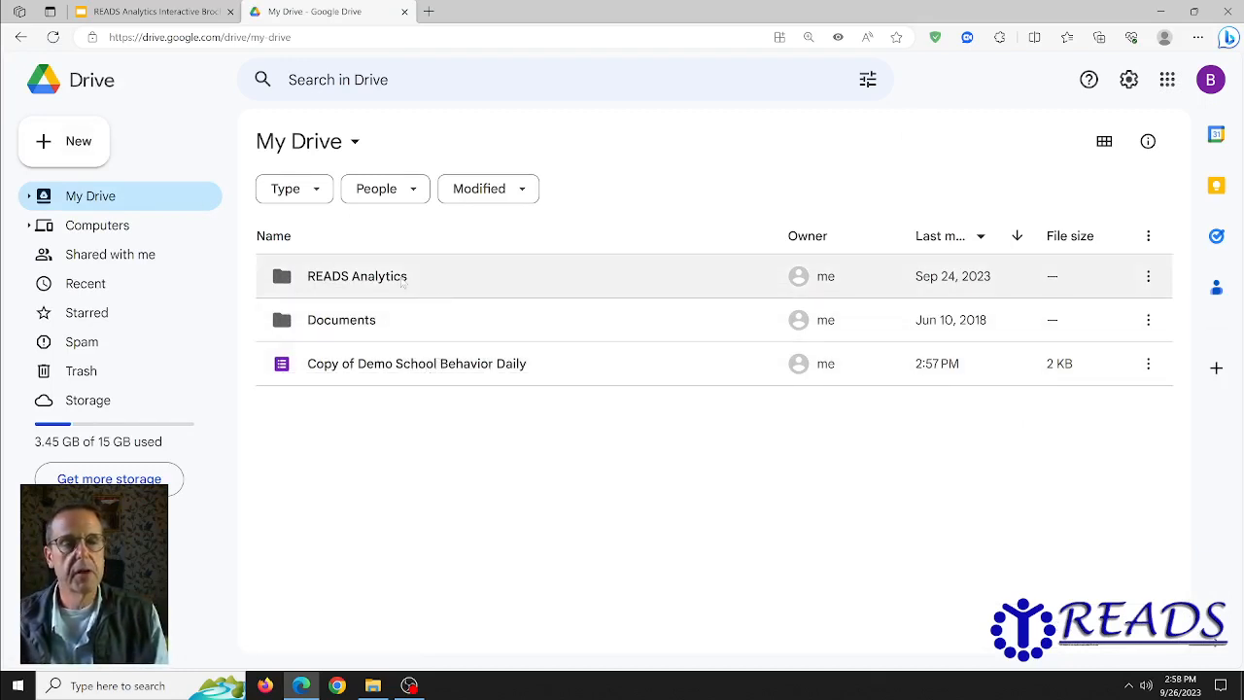
click(63, 144)
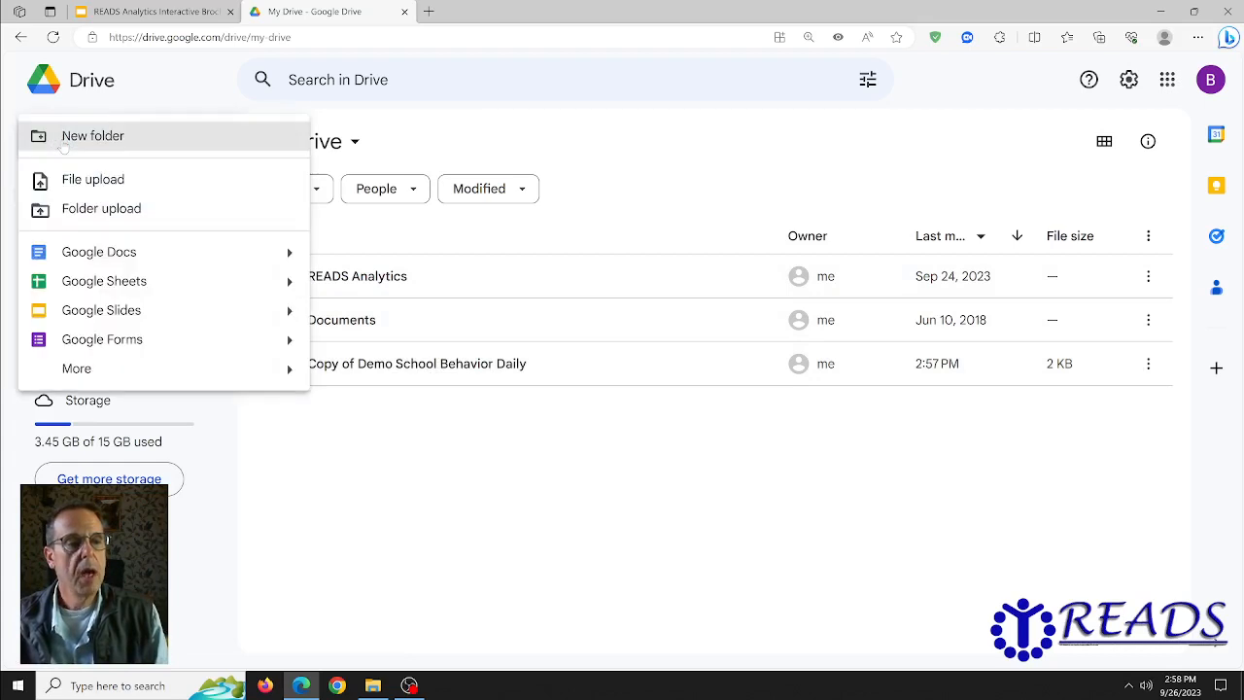
click(87, 137)
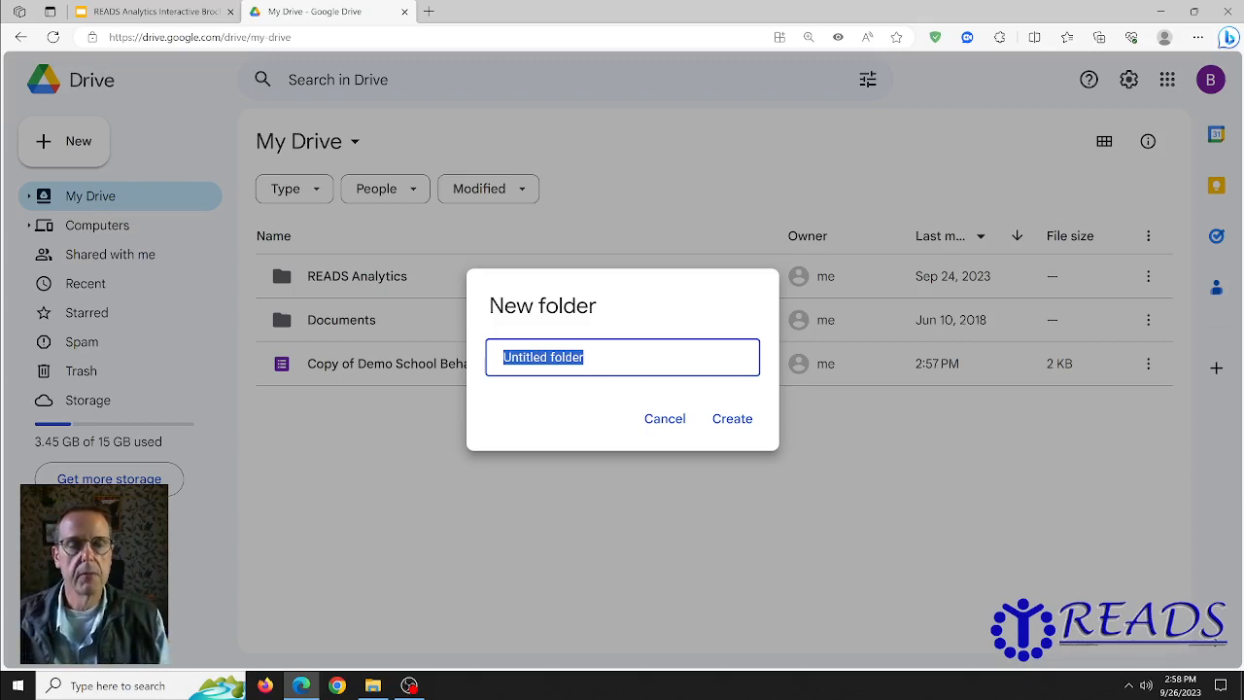
click(665, 420)
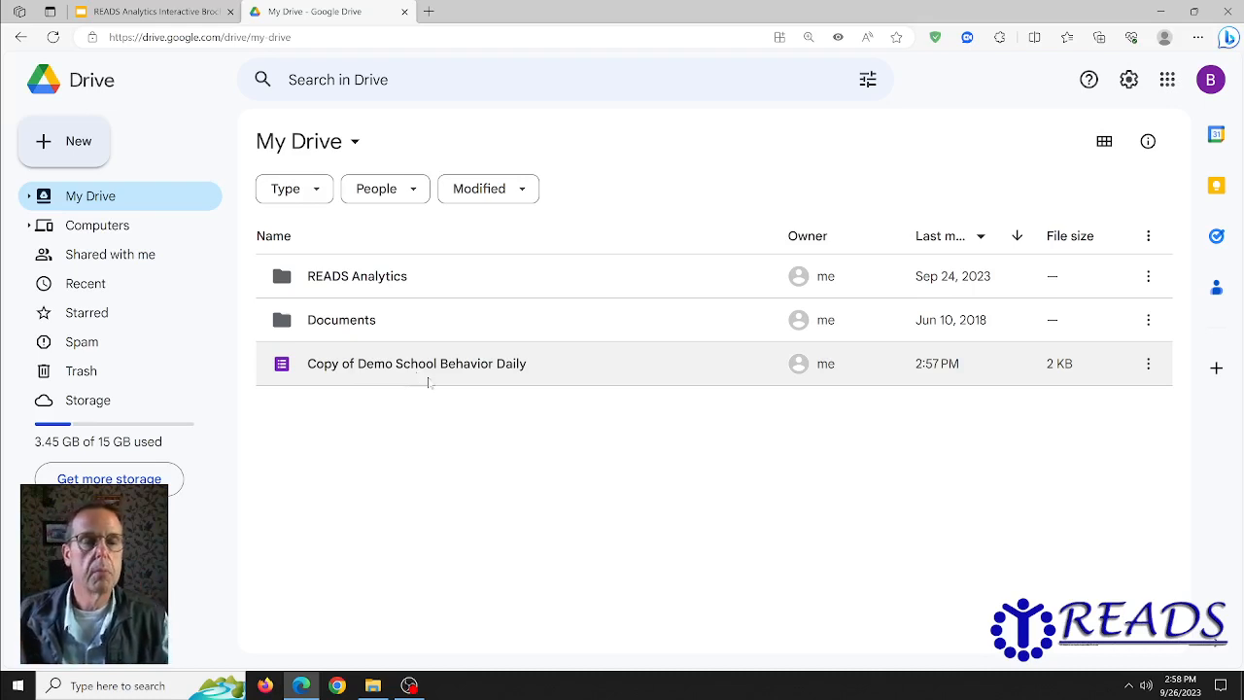
Step: Move 'Copy of Demo School Behavior Daily' into the READS Analytics folder and open that folder
click(356, 366)
drag(357, 366, 320, 260)
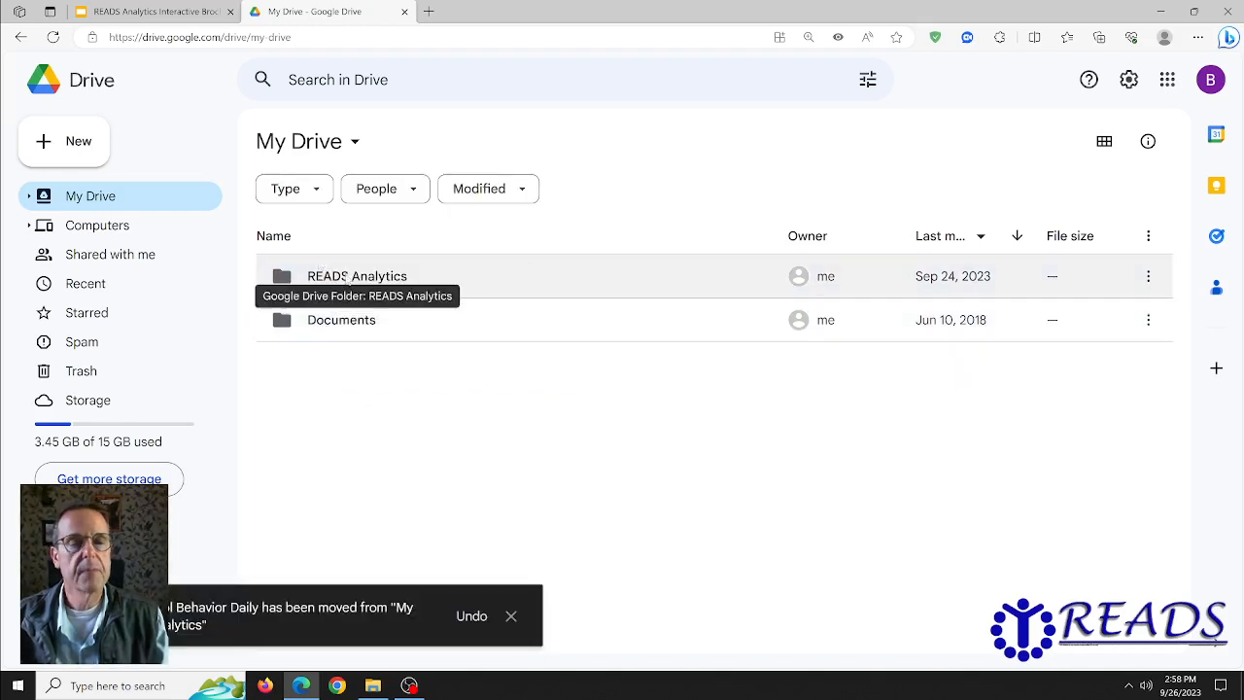
double_click(342, 277)
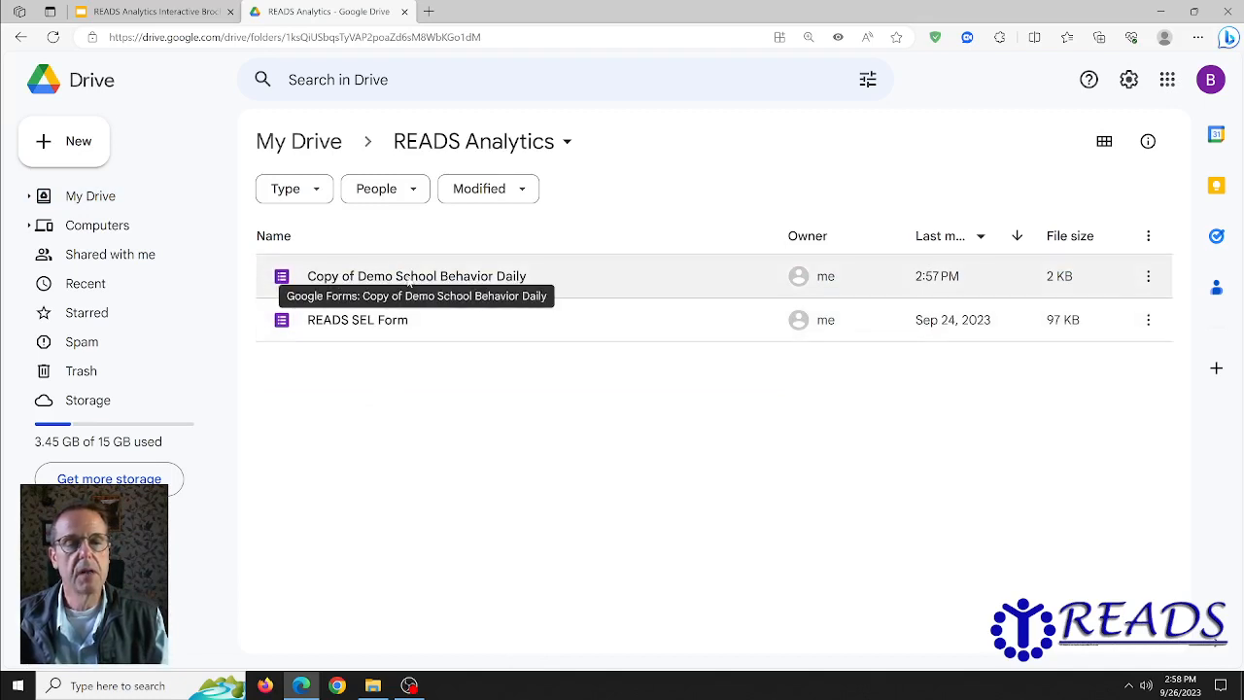
Step: Rename the form copy to 'READS Behavior Form' and open it in Google Forms
right_click(471, 281)
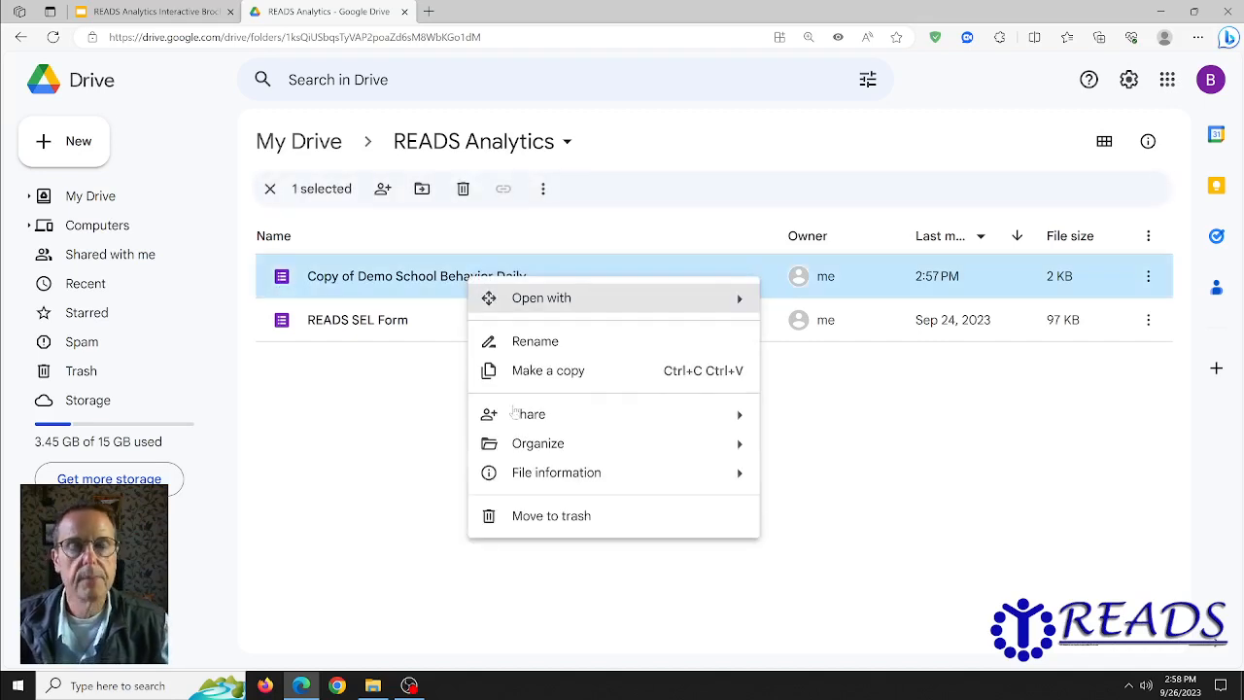
click(530, 348)
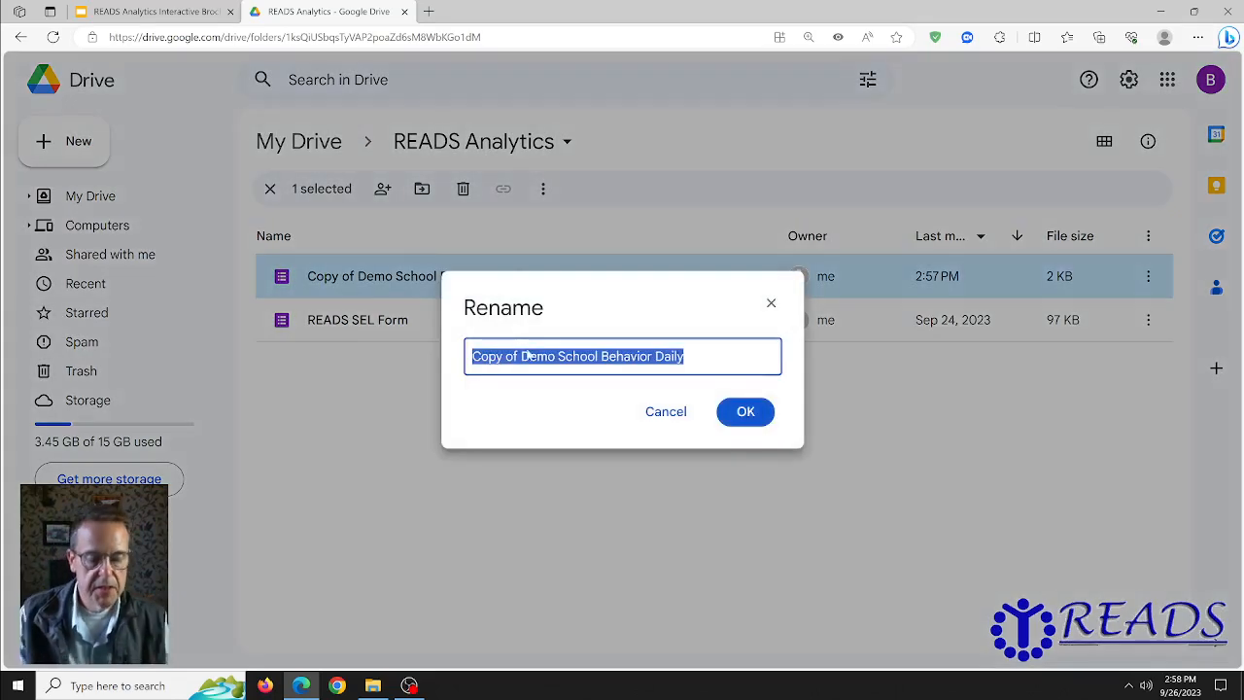
text(READ)
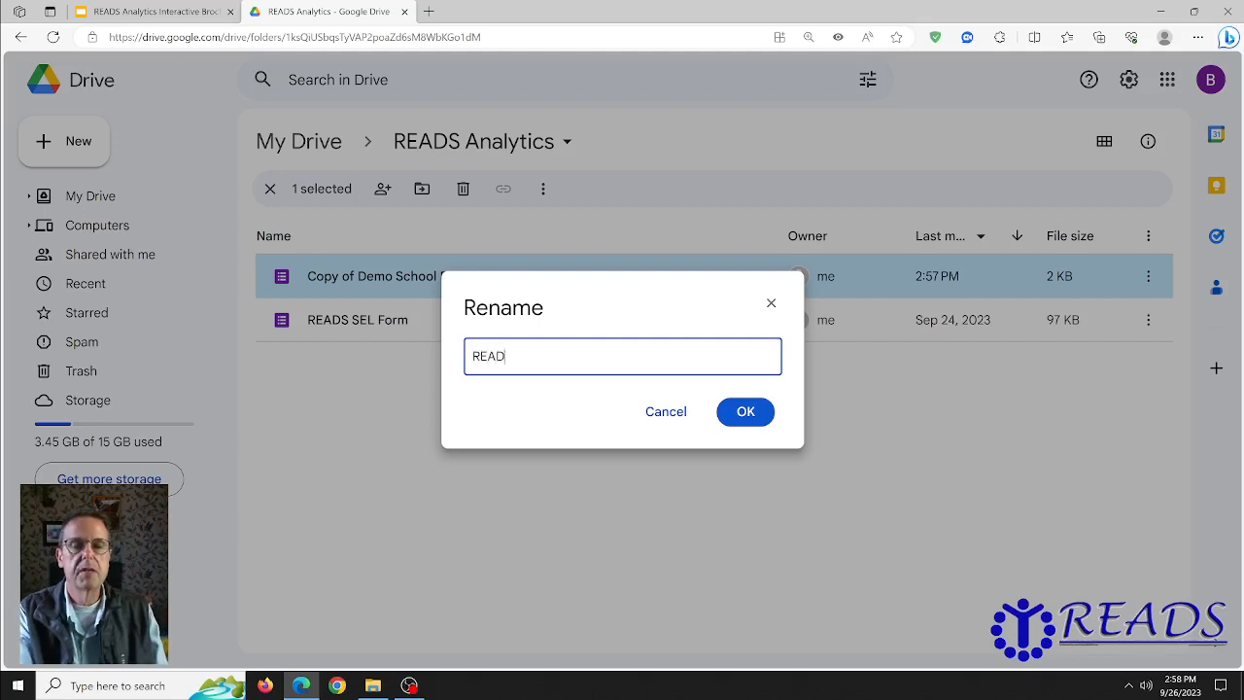
text(S Behavior Form)
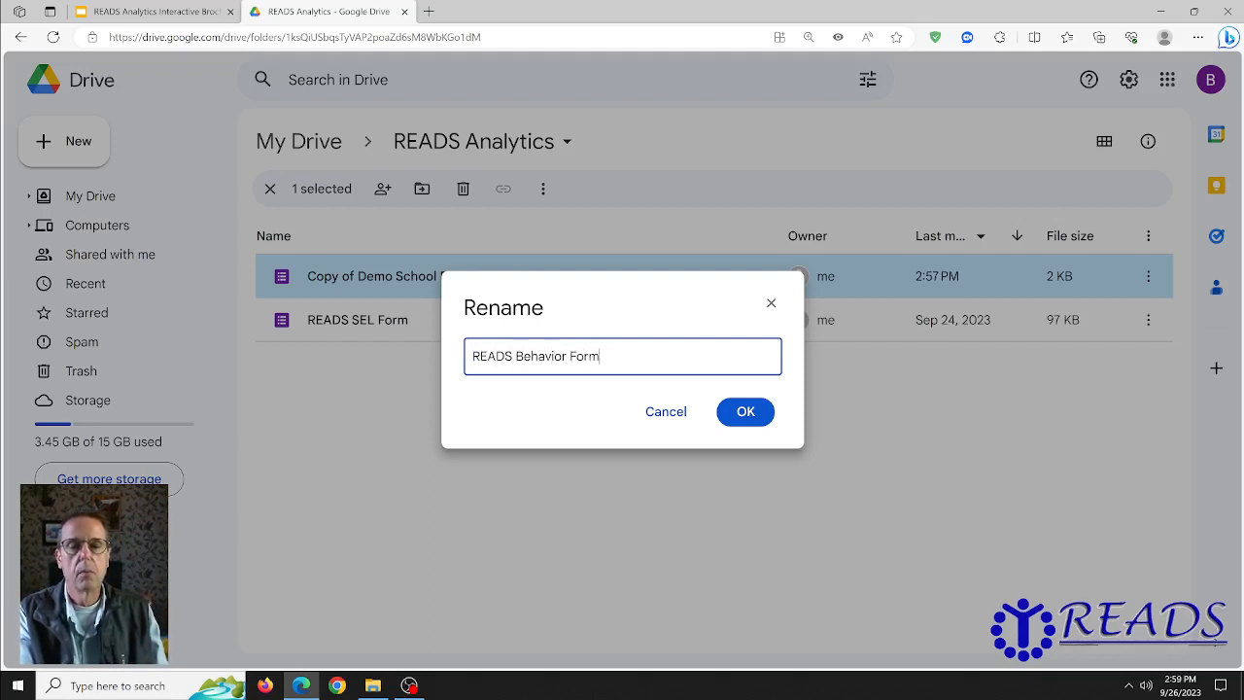
key(Return)
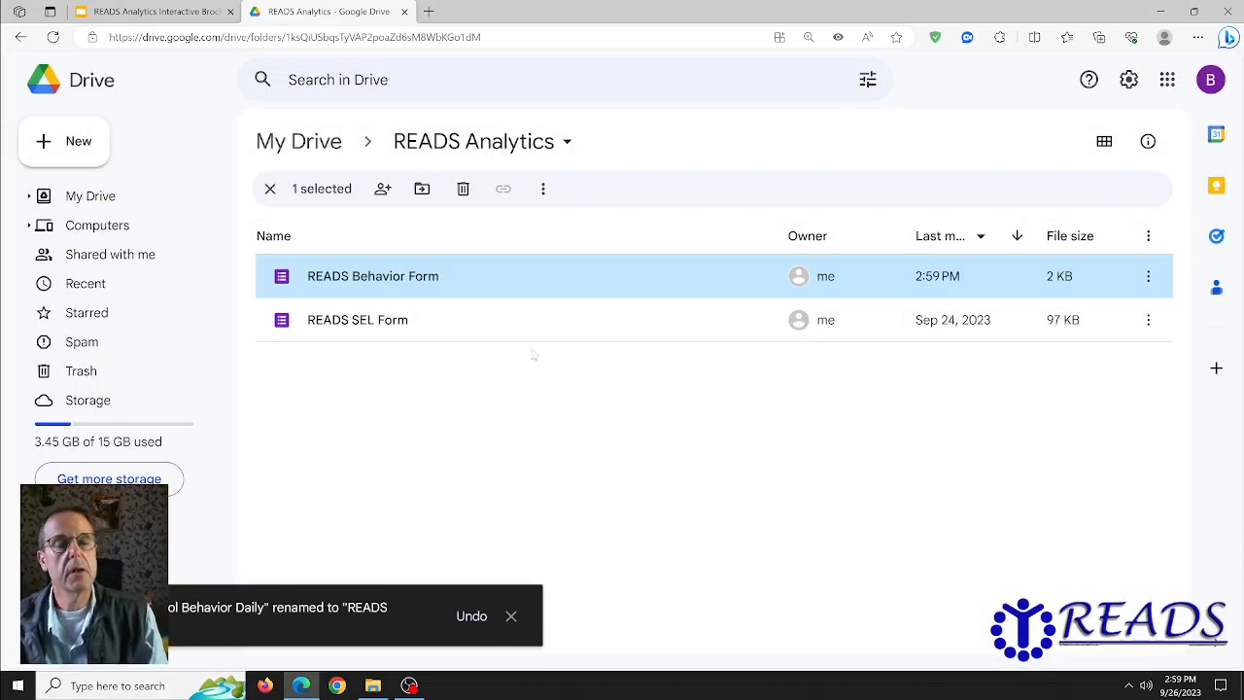
double_click(391, 282)
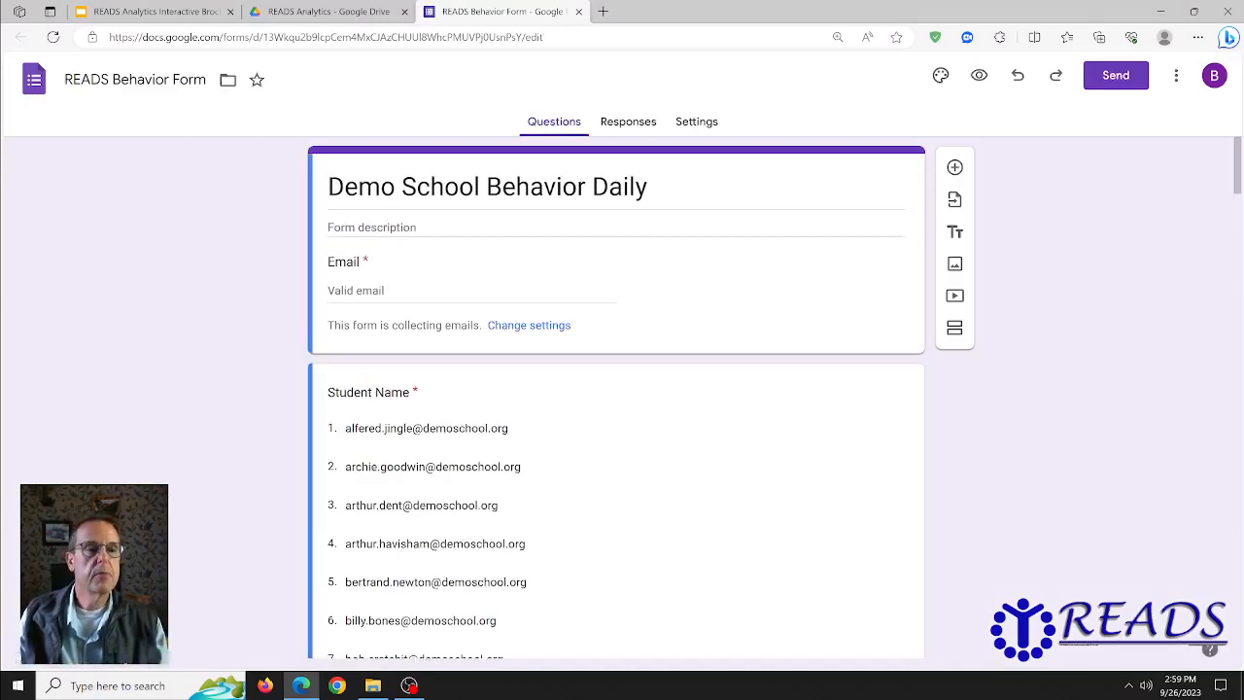
Step: Replace the form title 'Demo School Behavior Daily' with 'READS Behavior Form'
click(734, 240)
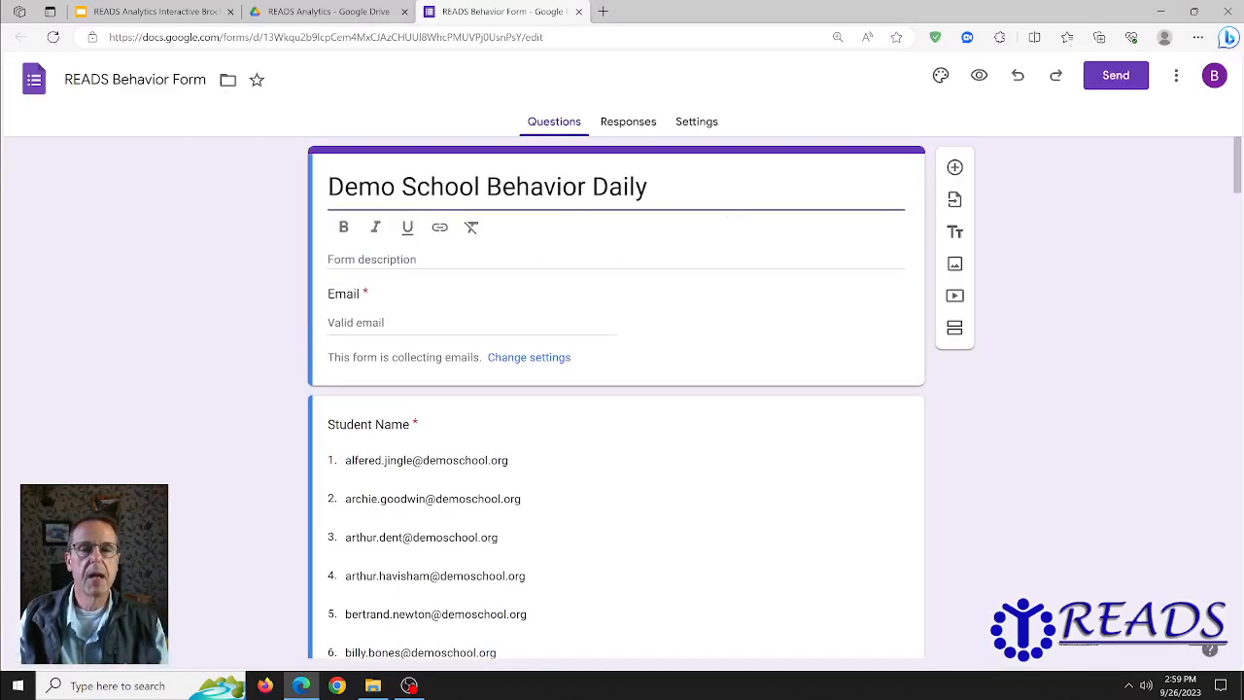
drag(648, 187, 309, 189)
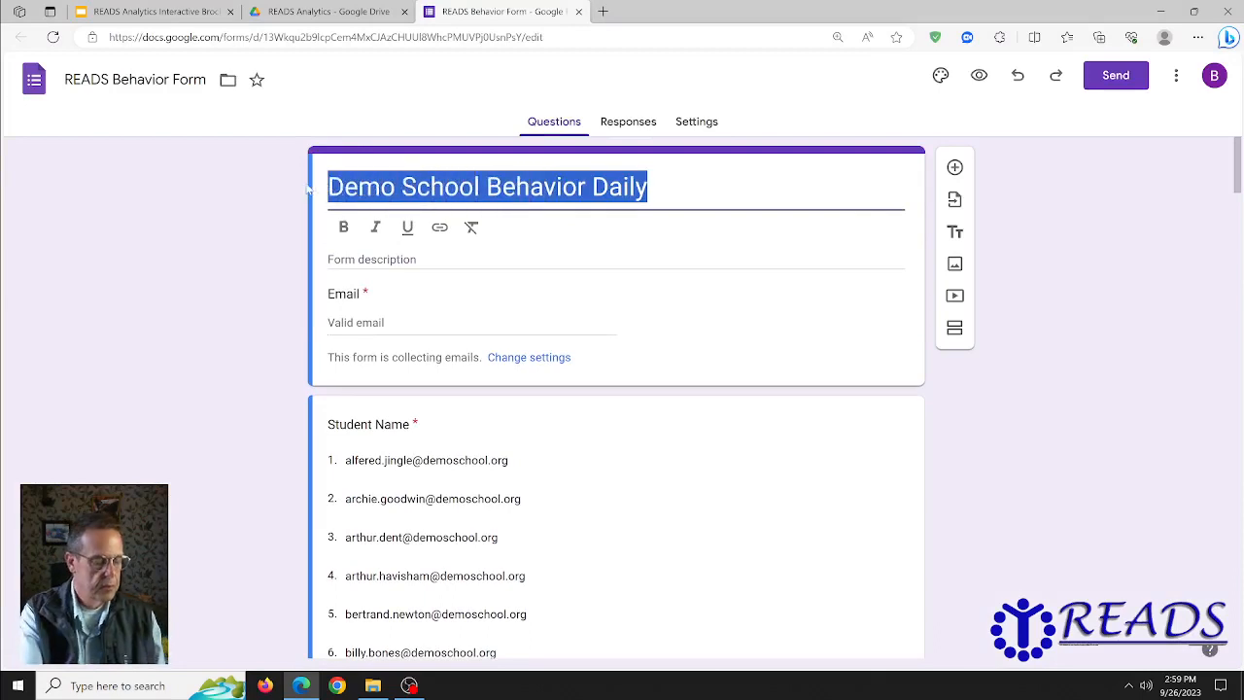
text(READS Be)
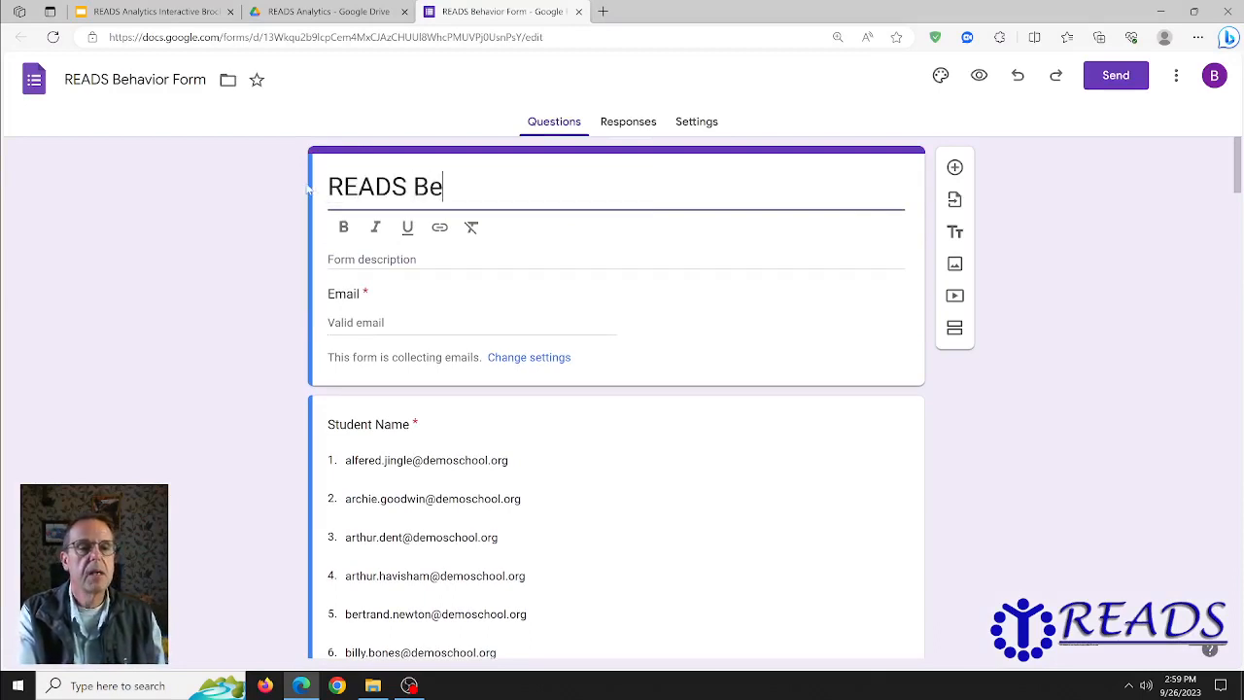
text(havior F)
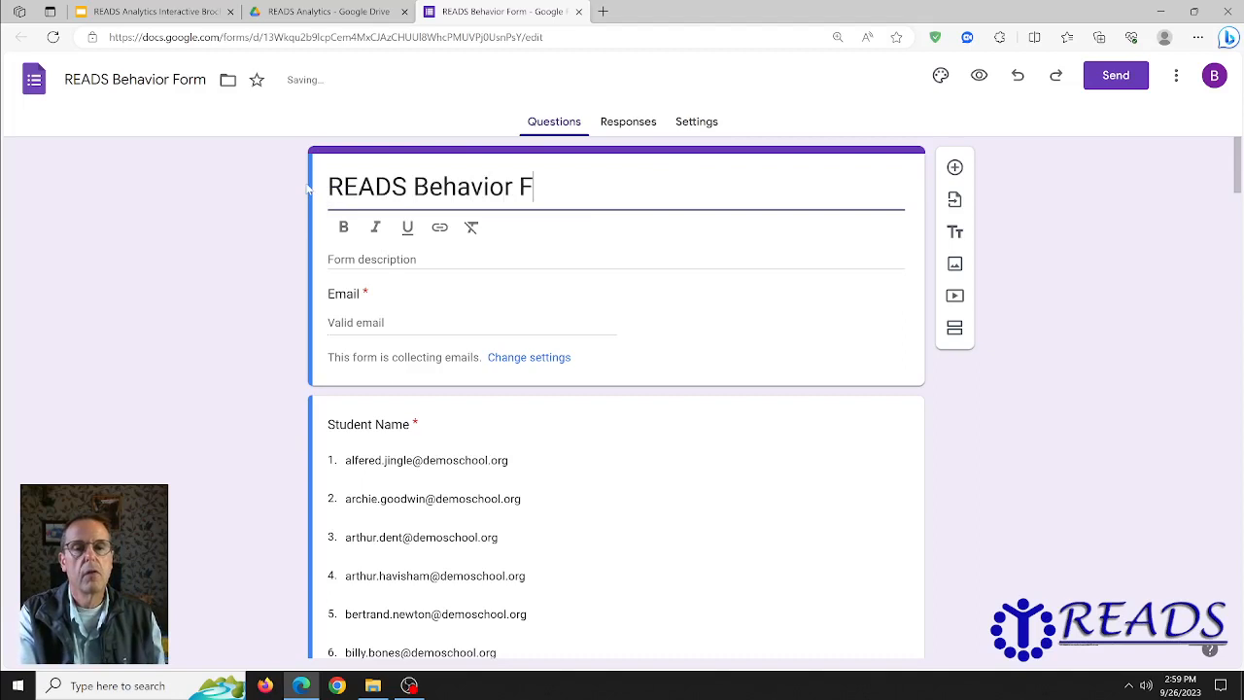
text(orm)
click(1068, 462)
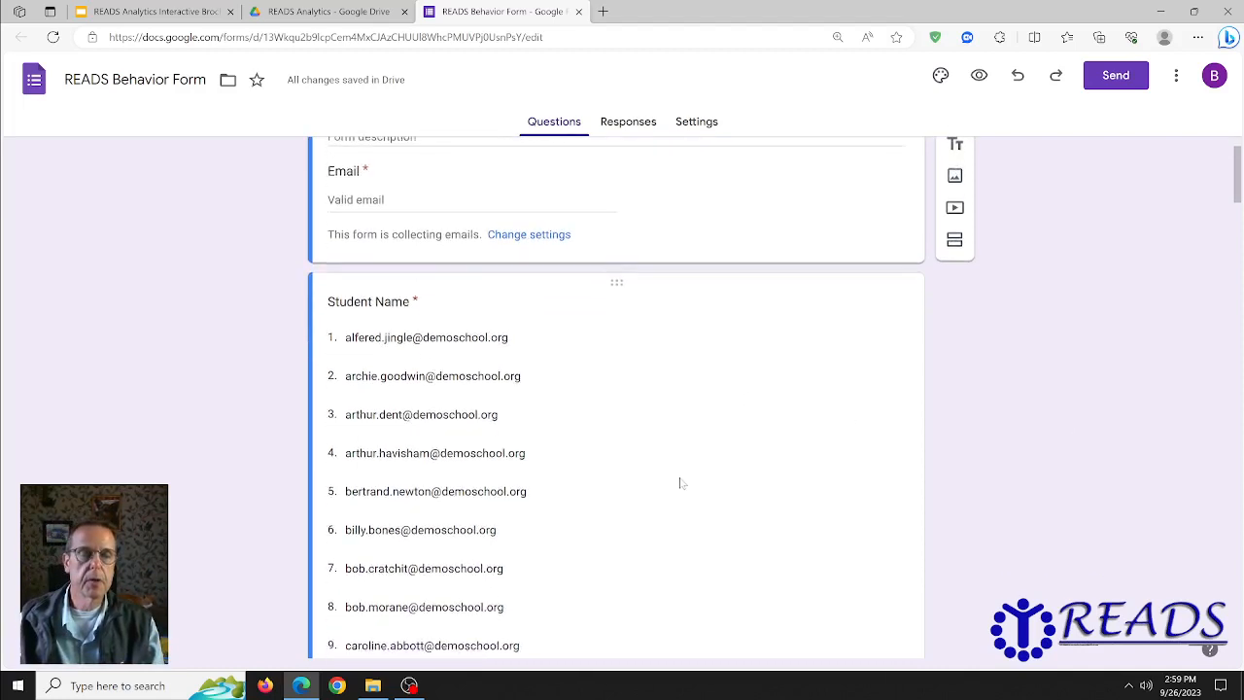
Step: In the Student Name dropdown question, remove option 1 repeatedly until only one e-mail option remains
scroll(710, 481, down, 2)
scroll(661, 444, down, 2)
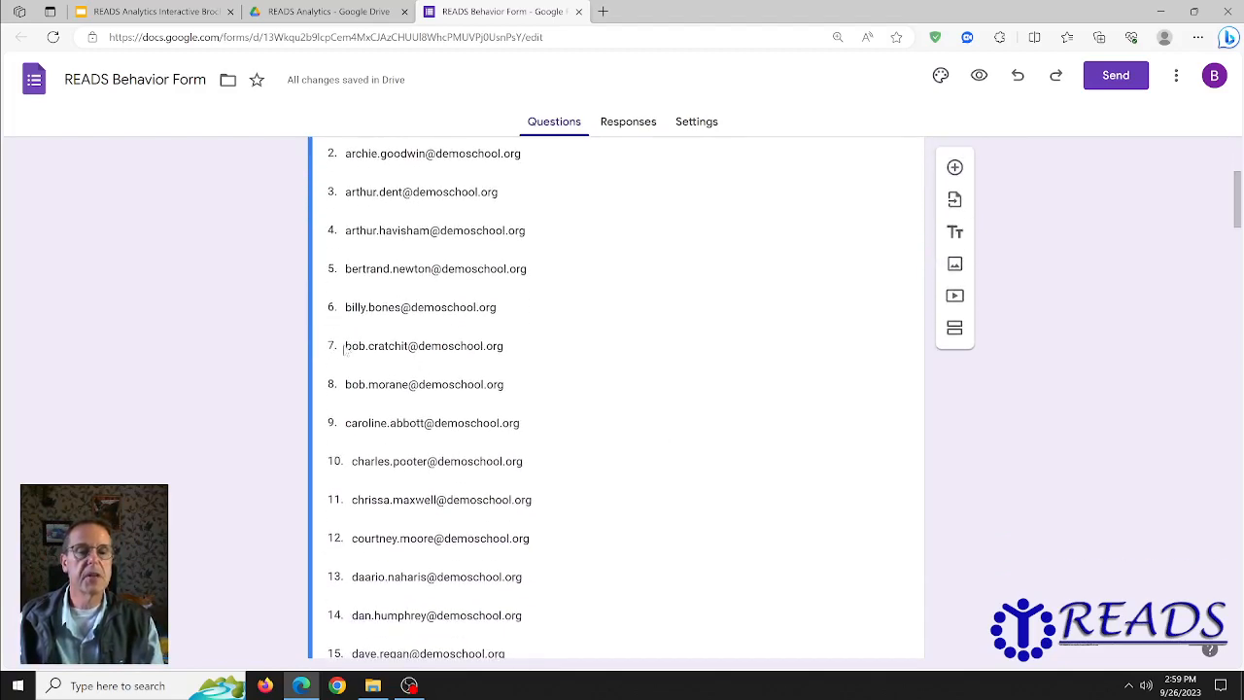
click(537, 357)
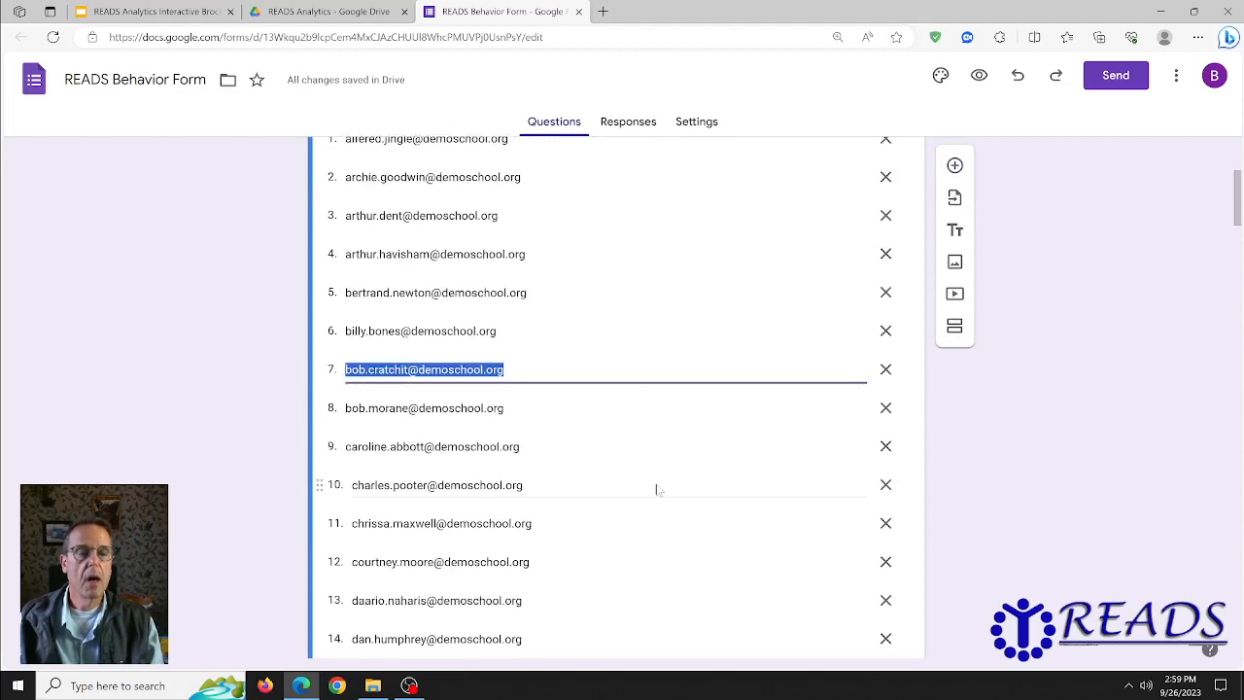
scroll(658, 489, down, 2)
scroll(655, 489, up, 6)
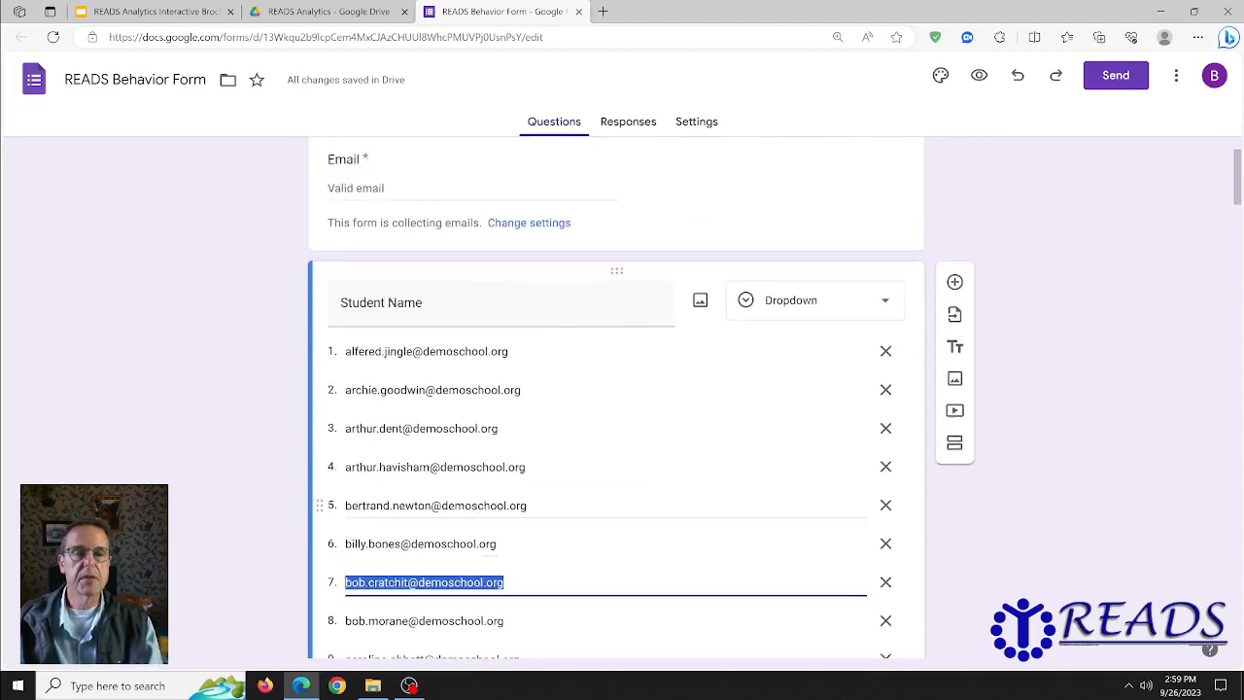
scroll(630, 479, down, 1)
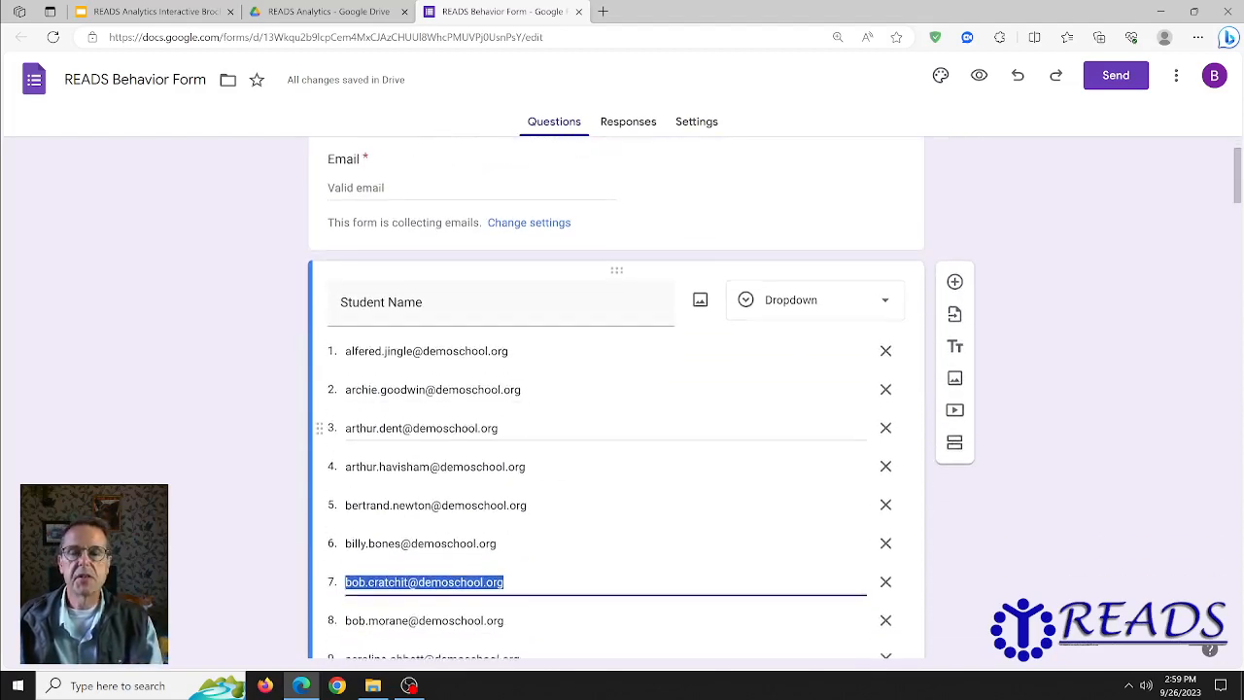
click(885, 355)
click(886, 356)
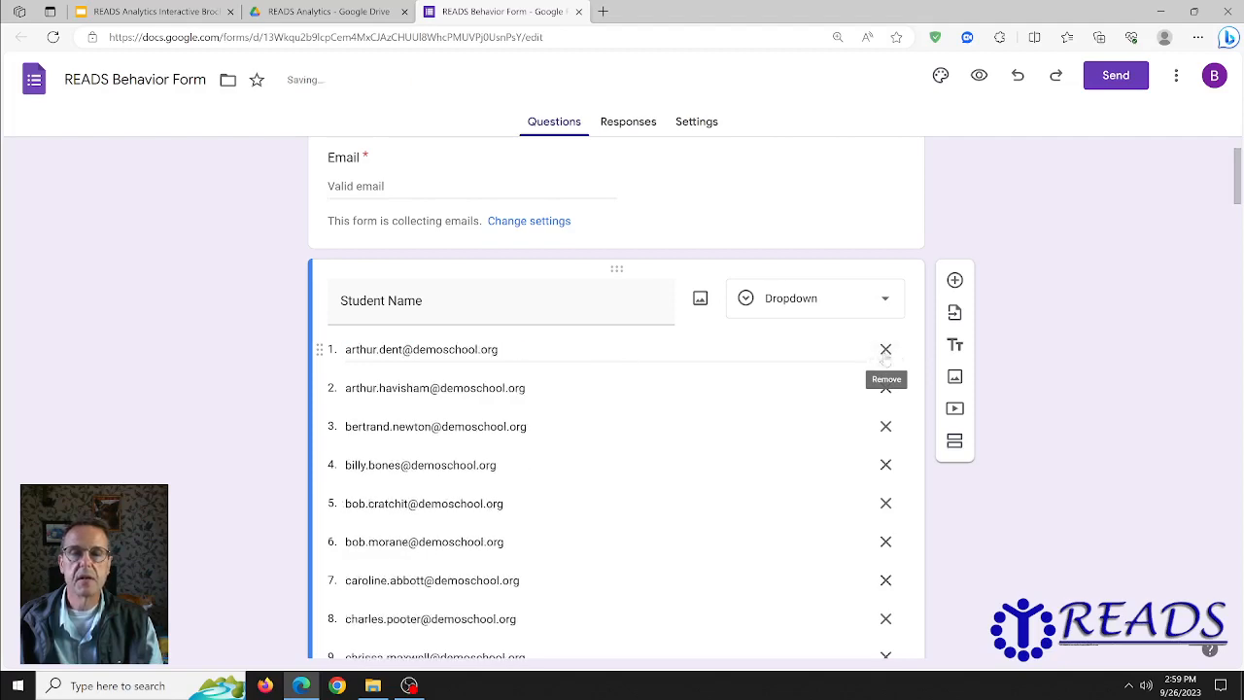
click(886, 355)
click(885, 356)
click(885, 356)
click(885, 355)
click(885, 355)
click(886, 356)
triple_click(885, 356)
triple_click(885, 356)
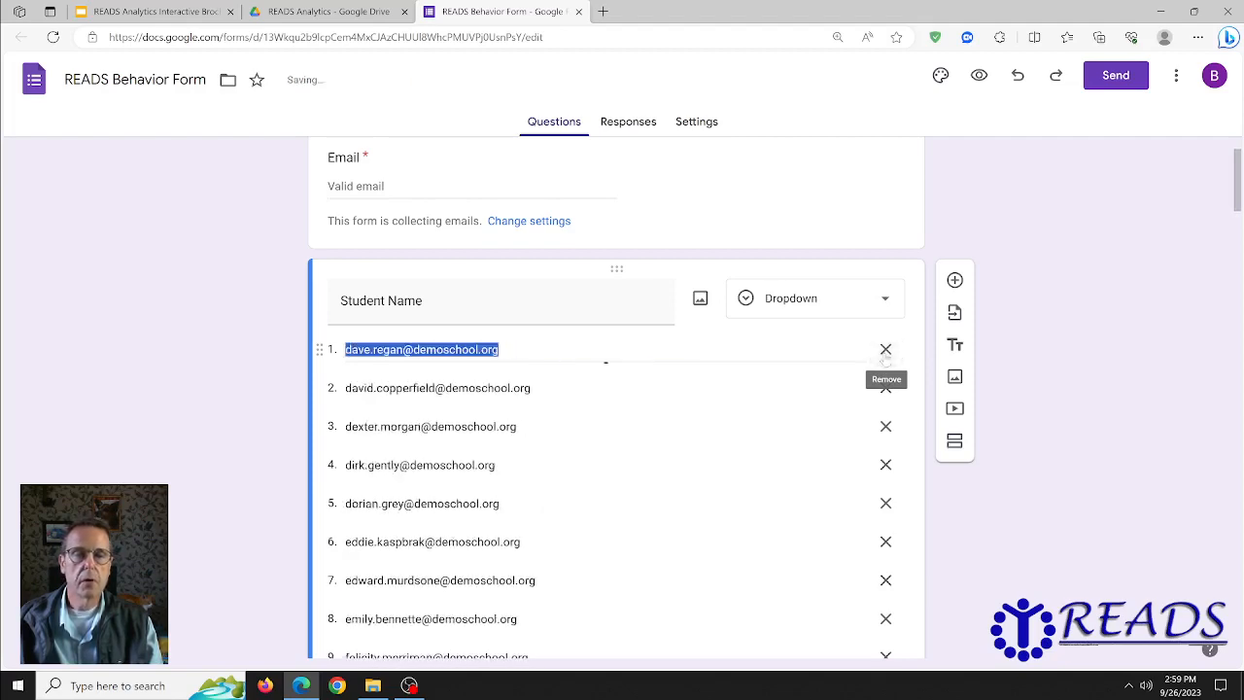
triple_click(886, 356)
double_click(886, 356)
triple_click(885, 356)
triple_click(886, 356)
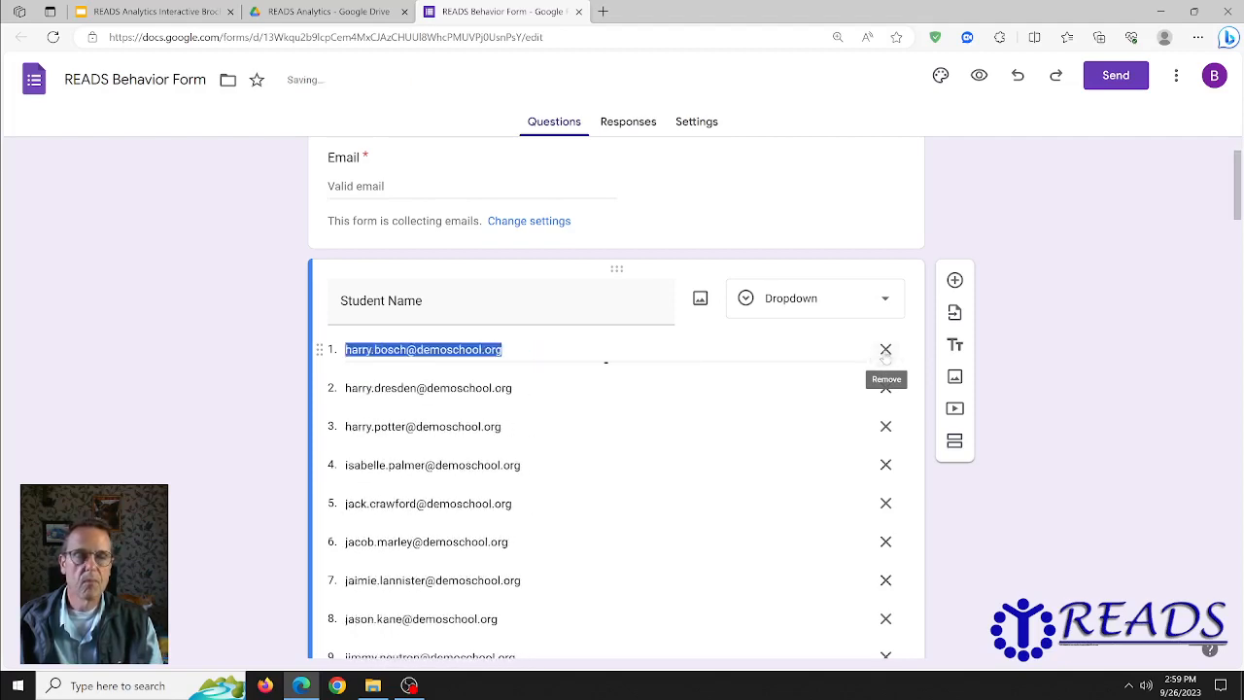
double_click(885, 356)
triple_click(885, 355)
click(886, 354)
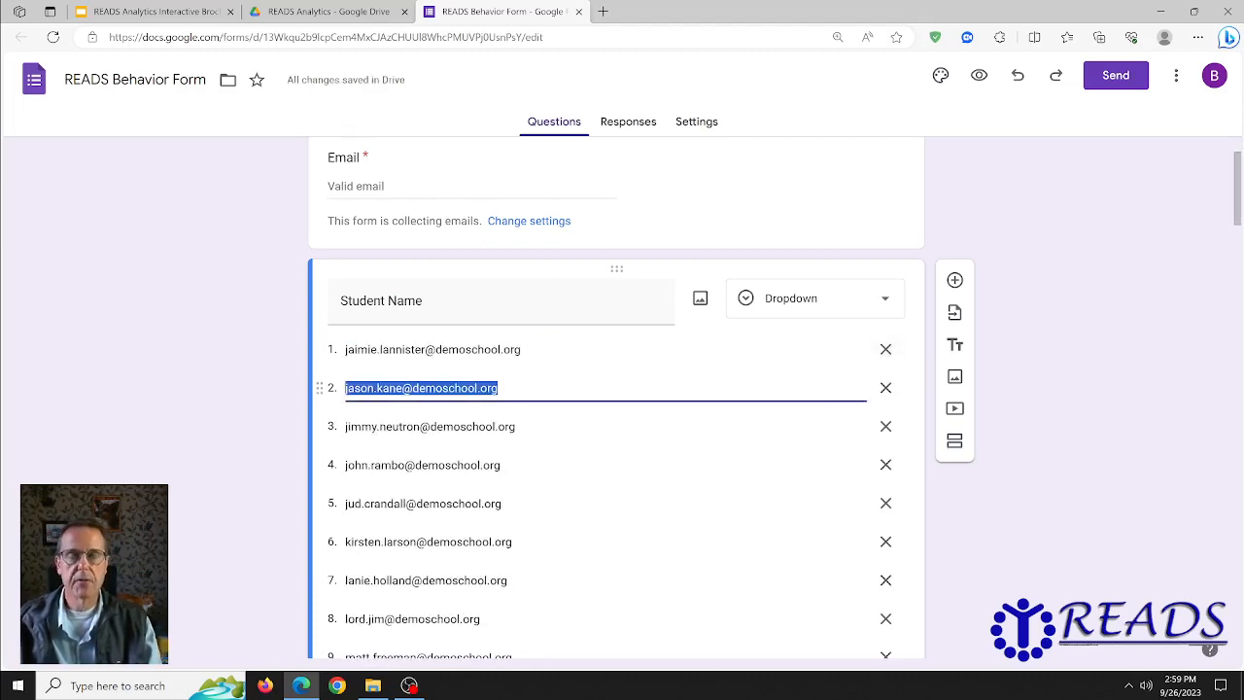
click(886, 352)
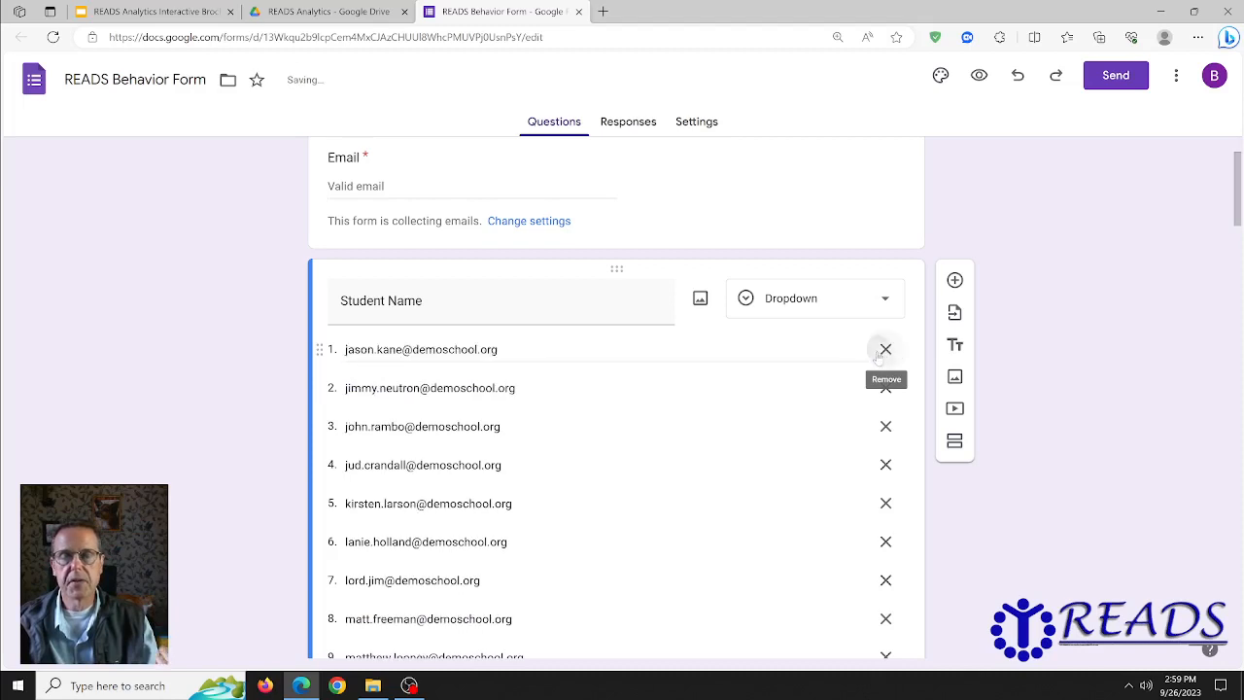
double_click(885, 351)
double_click(883, 351)
double_click(883, 352)
double_click(883, 352)
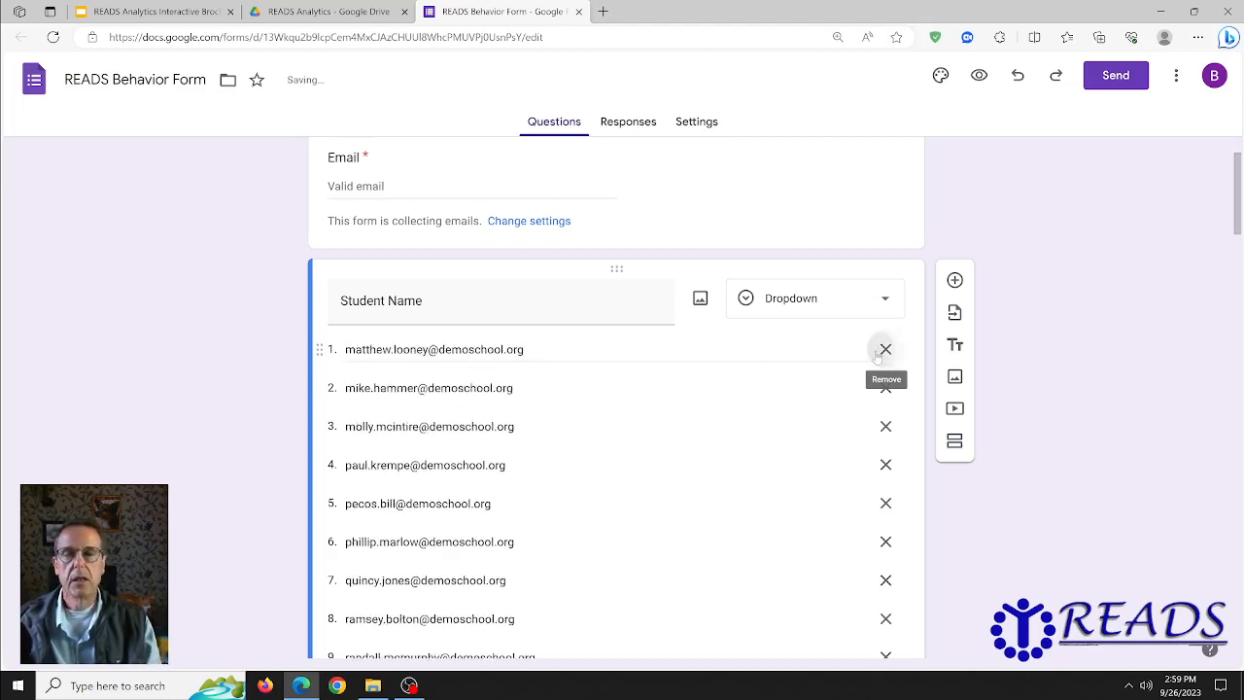
double_click(883, 352)
click(883, 352)
double_click(882, 352)
double_click(883, 352)
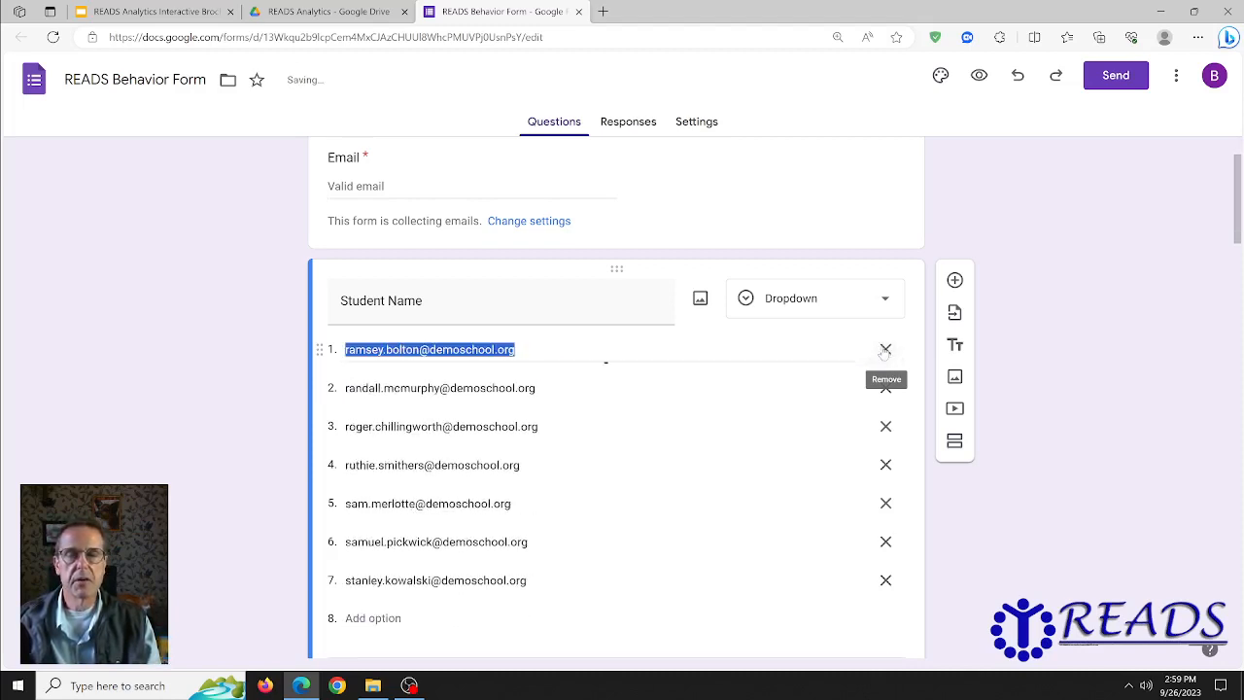
click(886, 350)
double_click(886, 349)
click(886, 350)
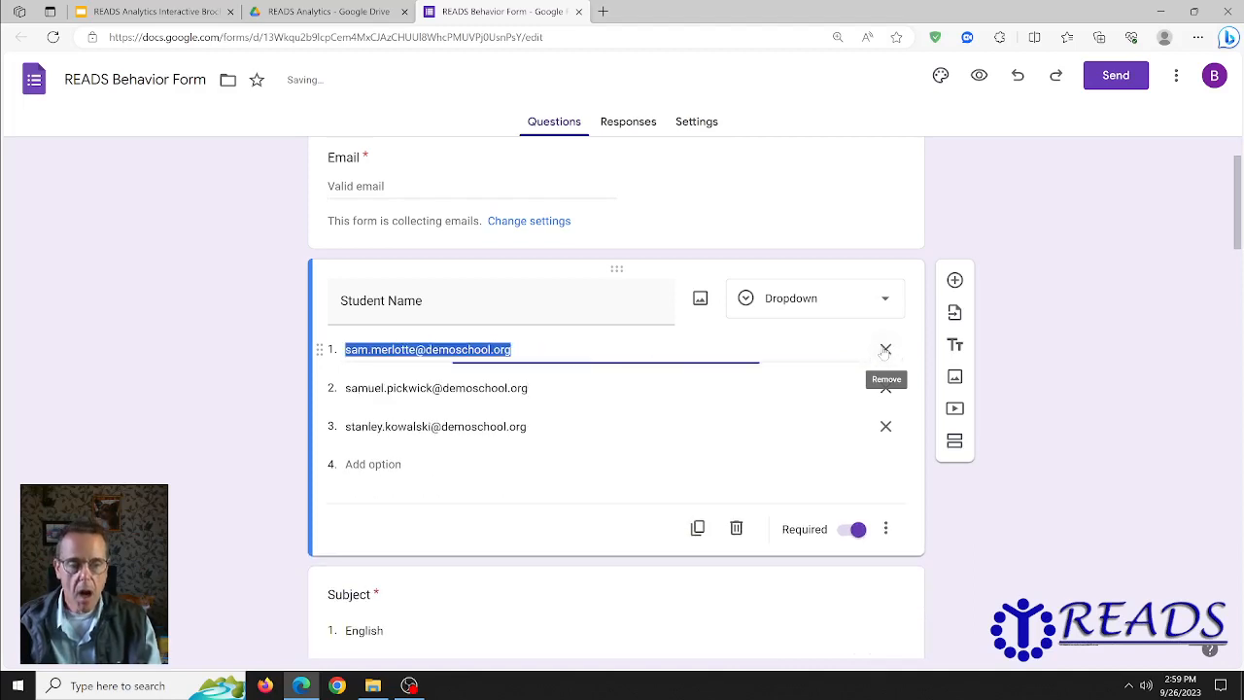
click(885, 350)
click(885, 350)
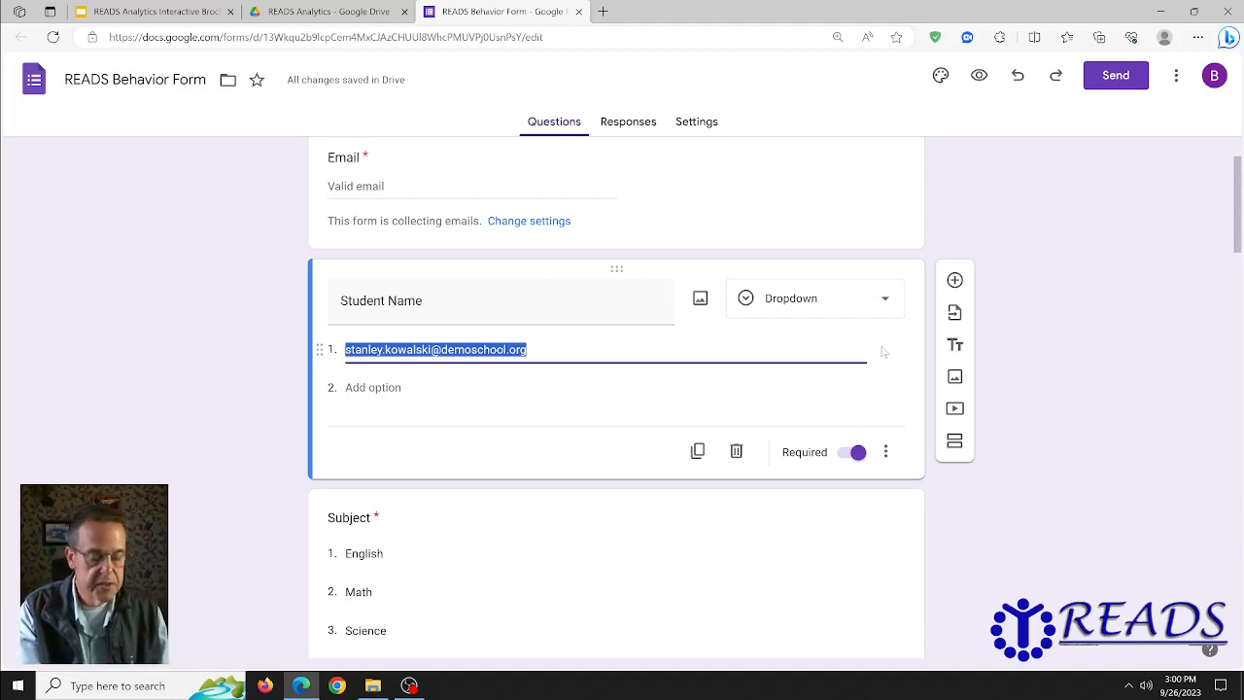
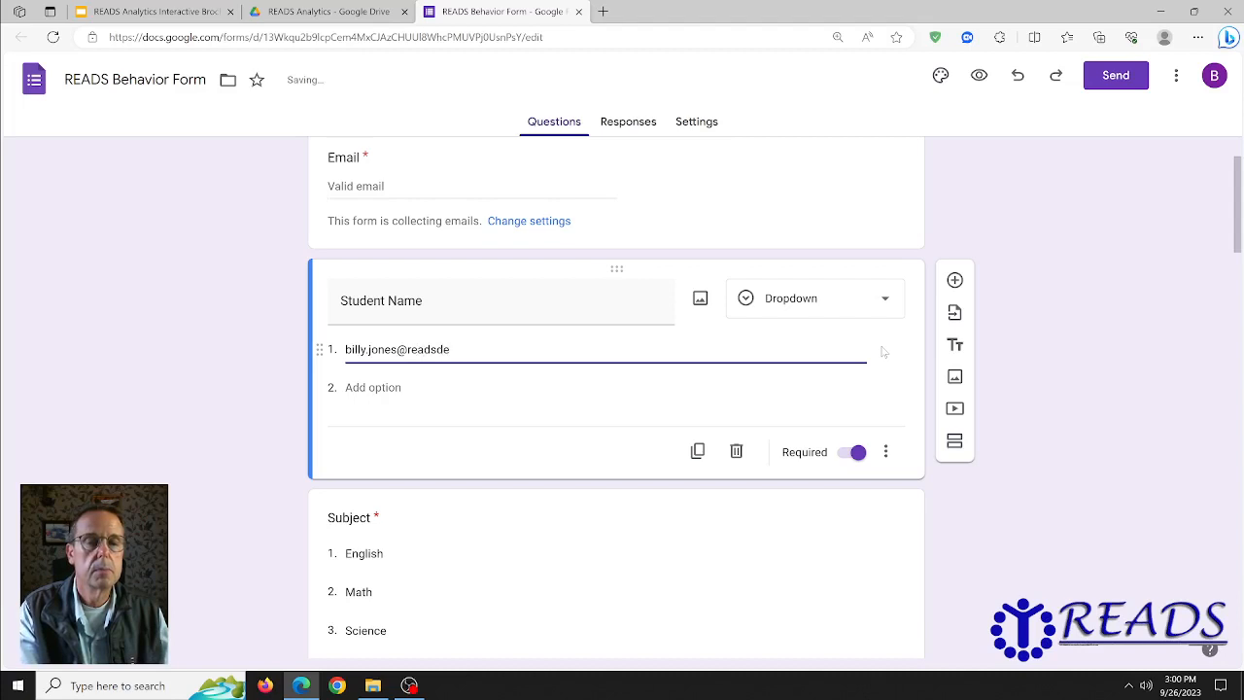
Step: Overwrite the remaining option with the first student's e-mail and add the second student's e-mail as option 2
key(Tab)
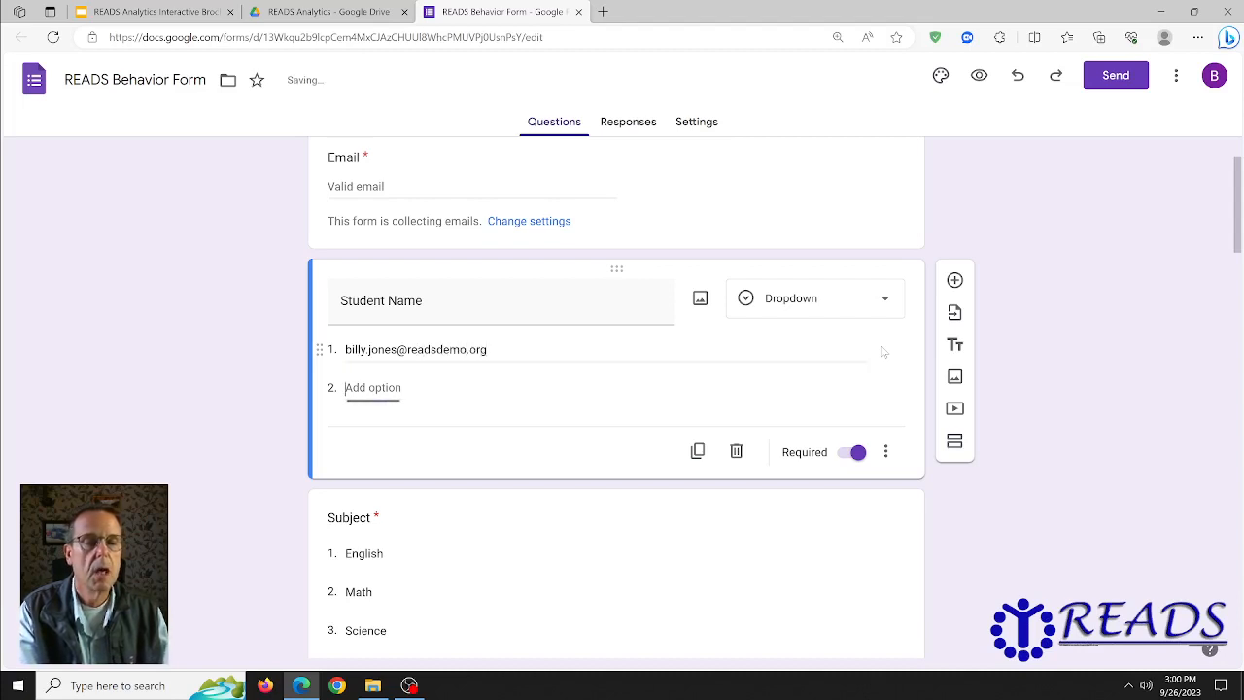
text(Clas)
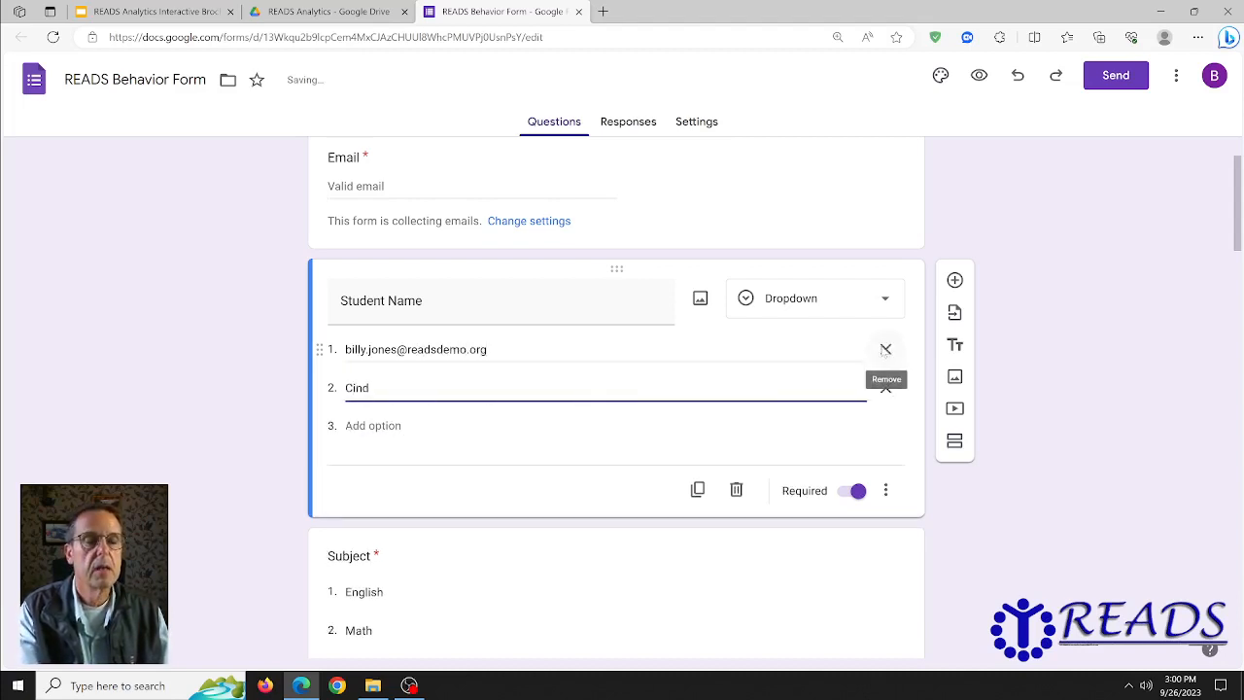
key(BackSpace)
key(BackSpace)
key(BackSpace)
key(BackSpace)
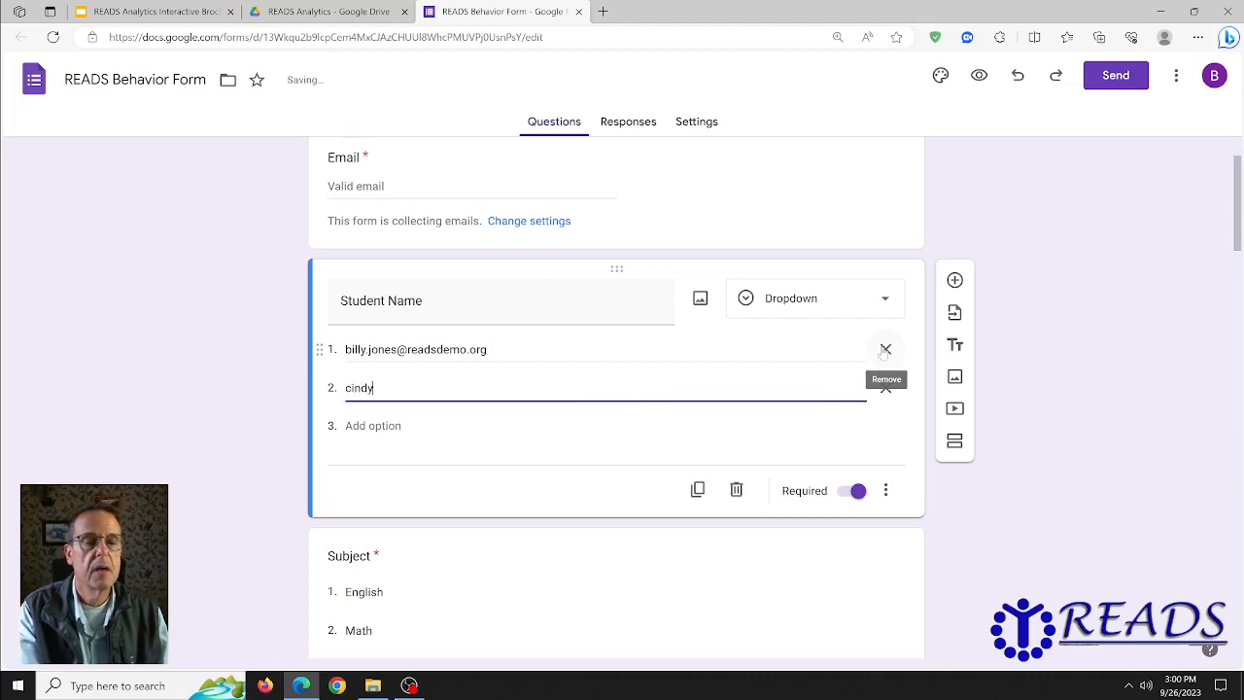
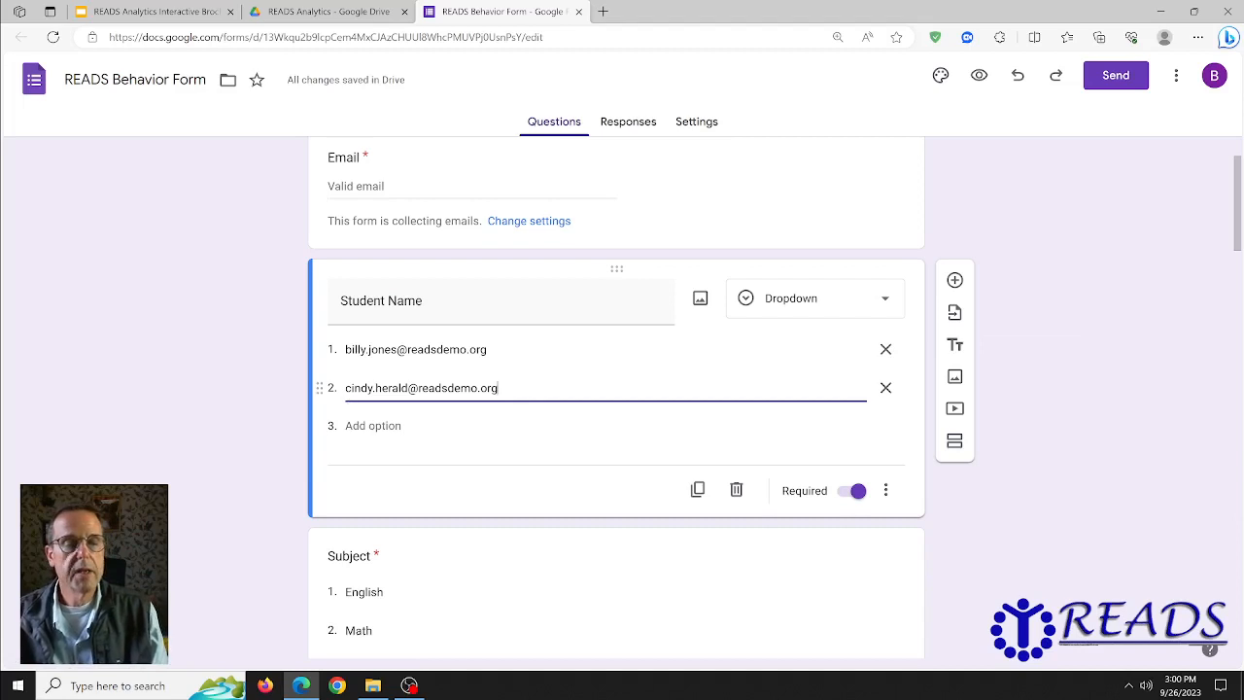
click(347, 388)
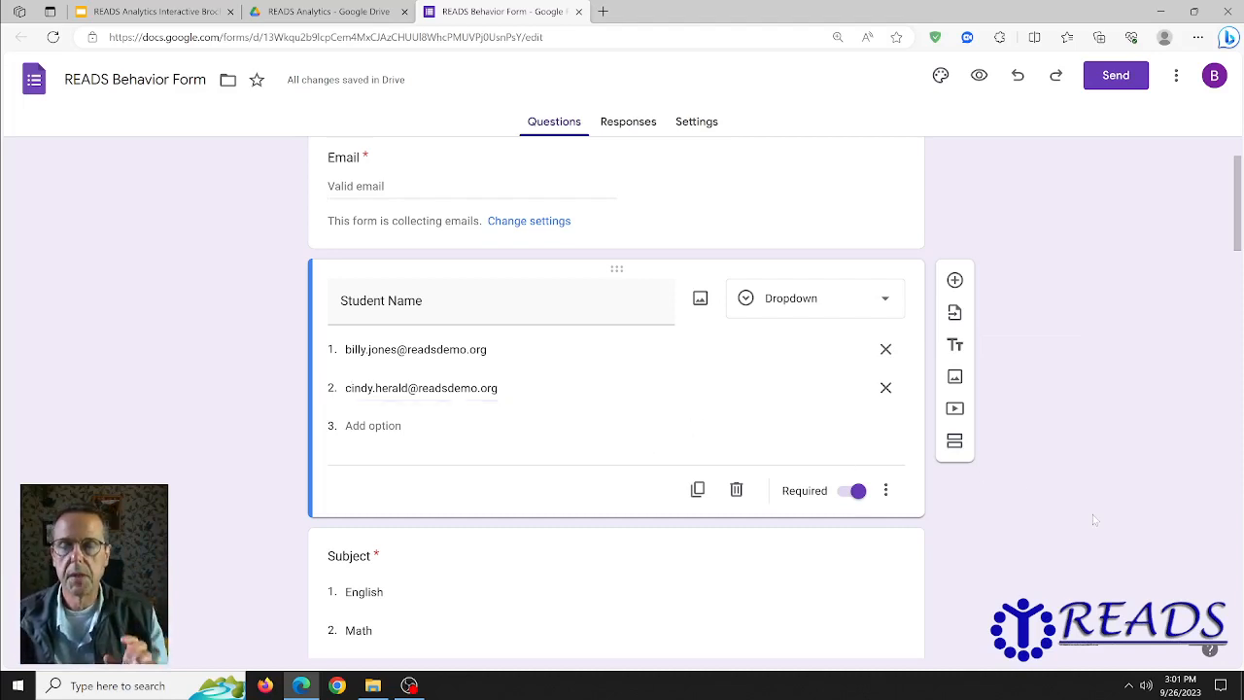
scroll(1069, 509, down, 3)
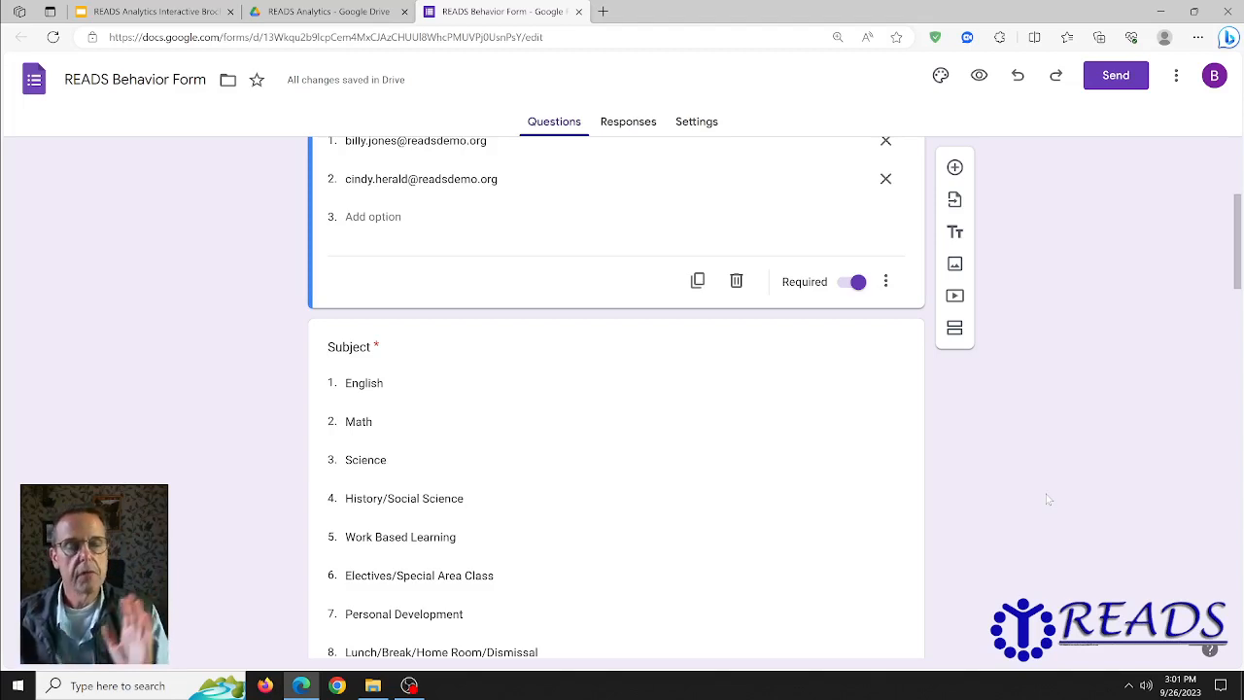
scroll(450, 256, down, 2)
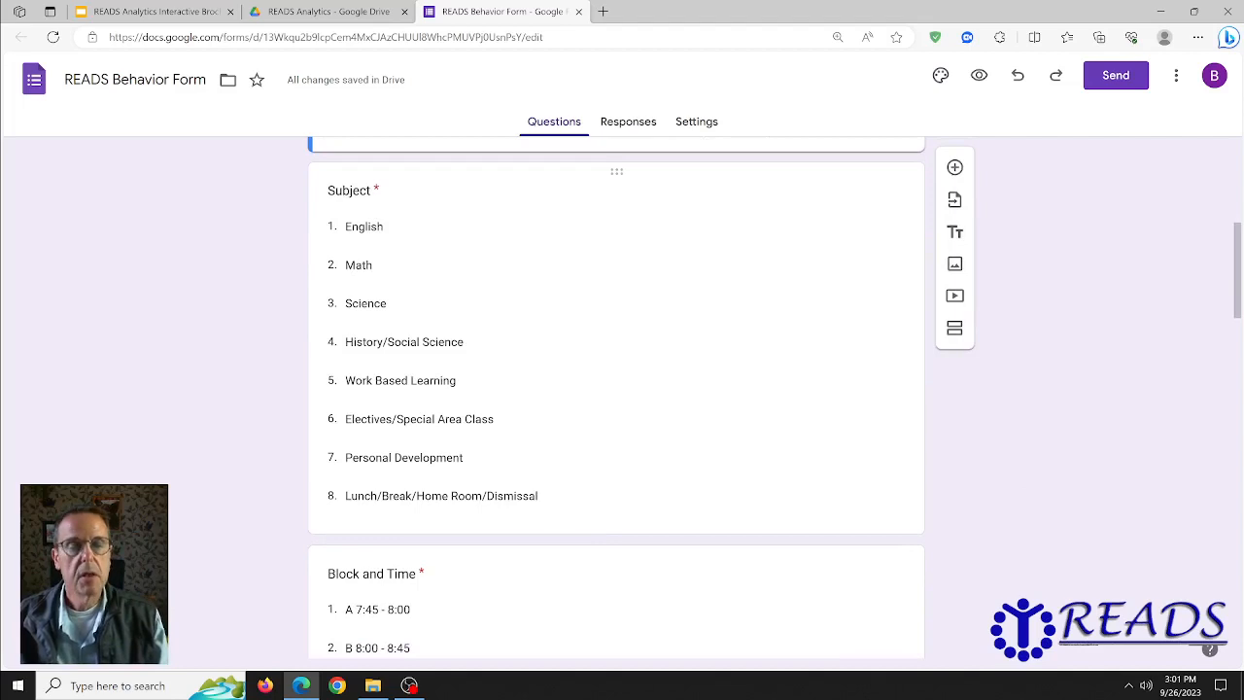
click(577, 503)
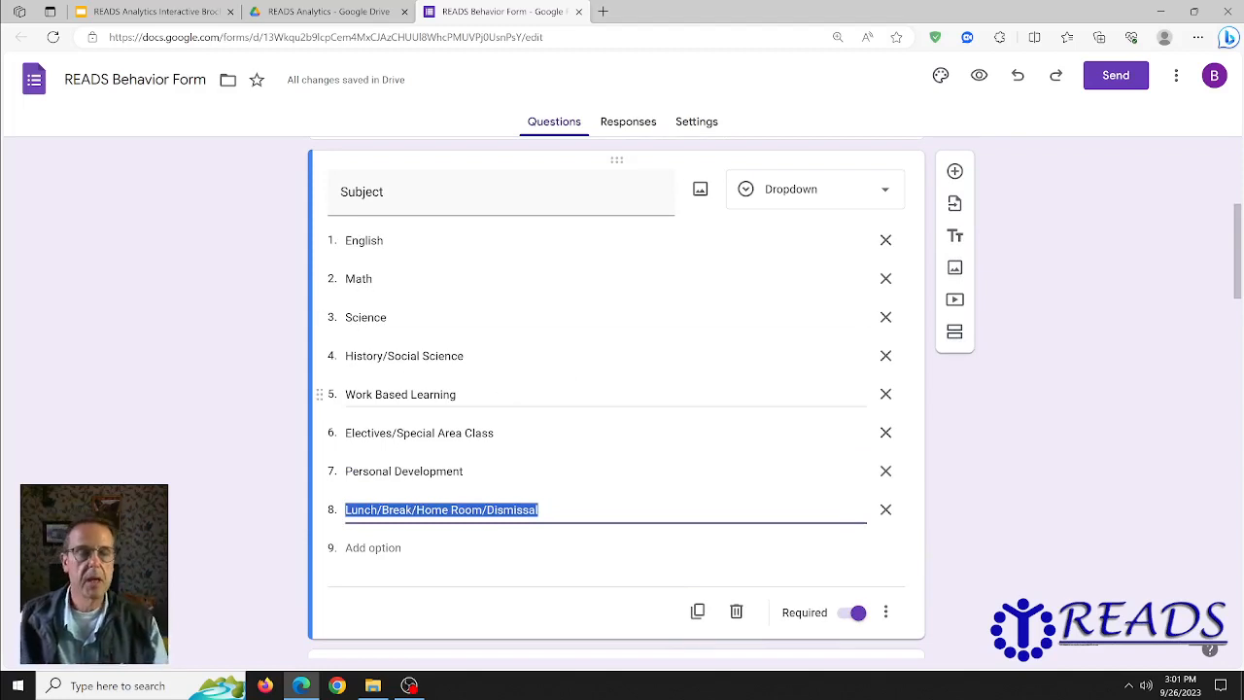
click(602, 394)
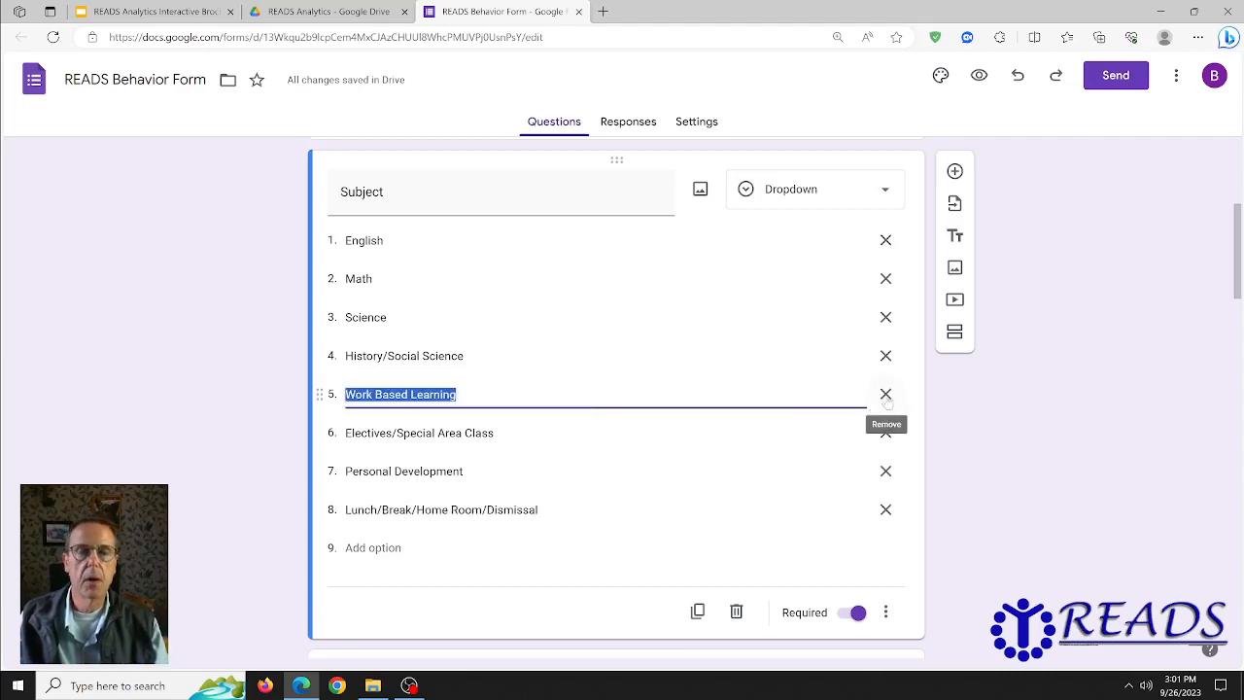
click(1108, 503)
scroll(1108, 503, down, 3)
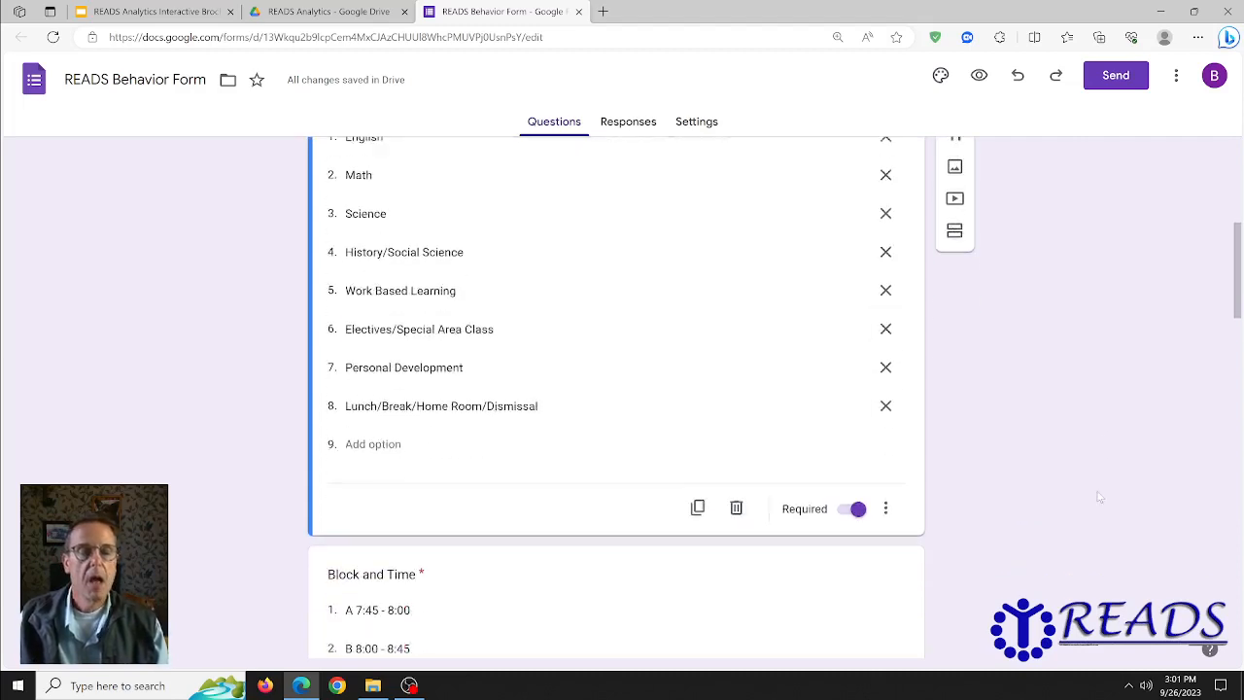
scroll(1079, 471, down, 2)
scroll(464, 330, down, 2)
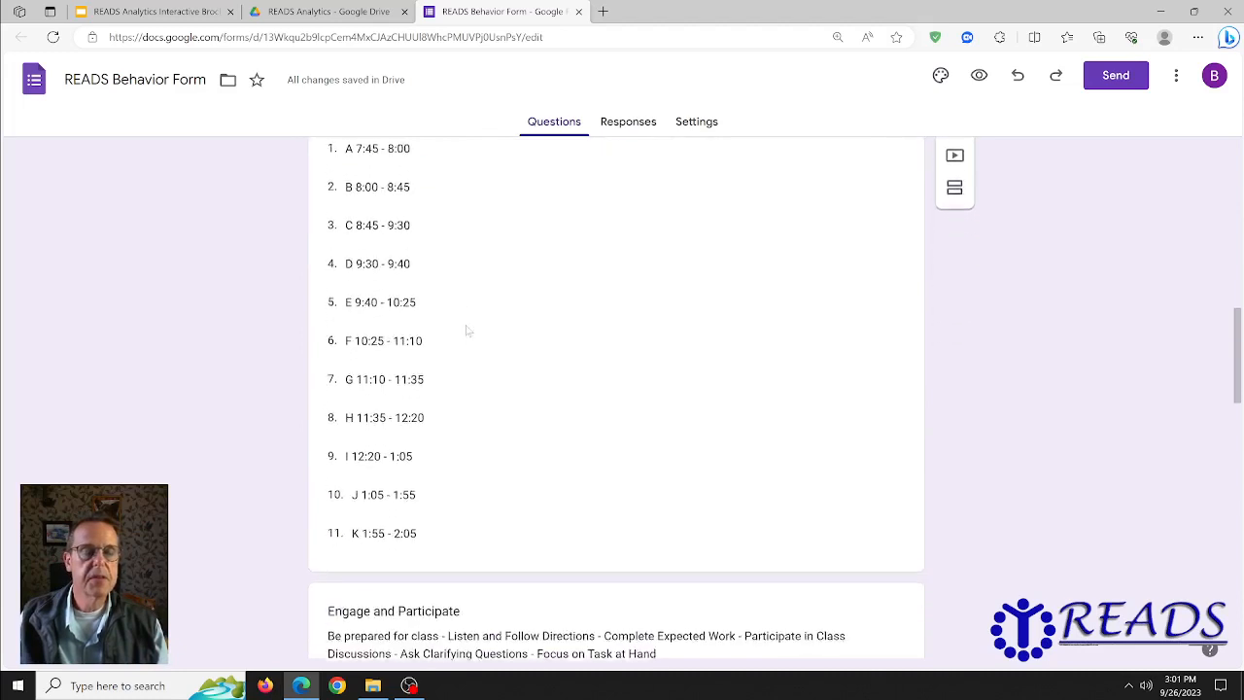
scroll(467, 332, up, 1)
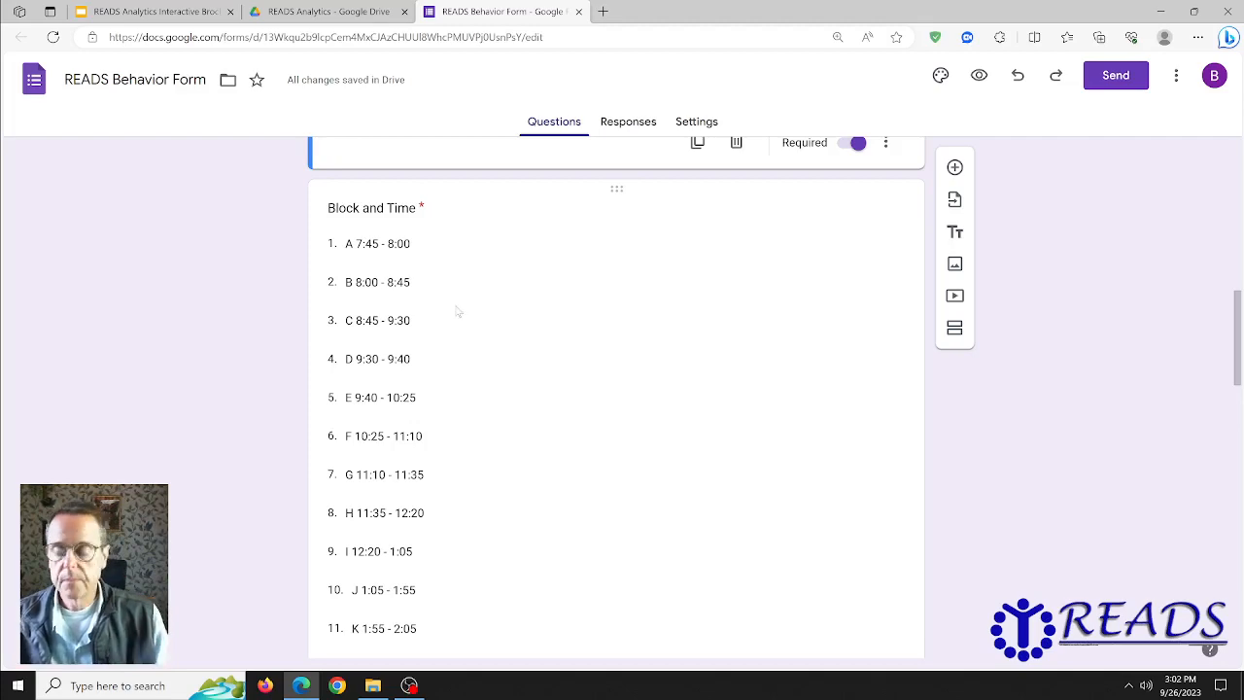
scroll(458, 313, down, 3)
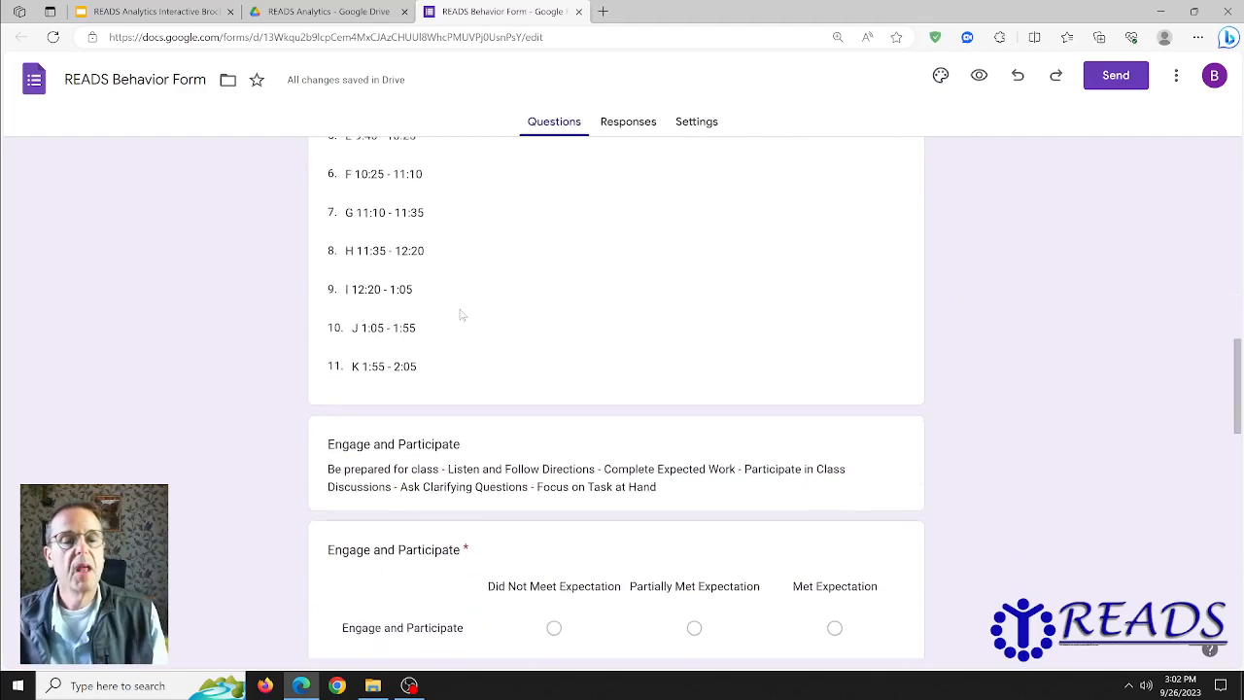
scroll(463, 319, up, 2)
scroll(463, 321, up, 1)
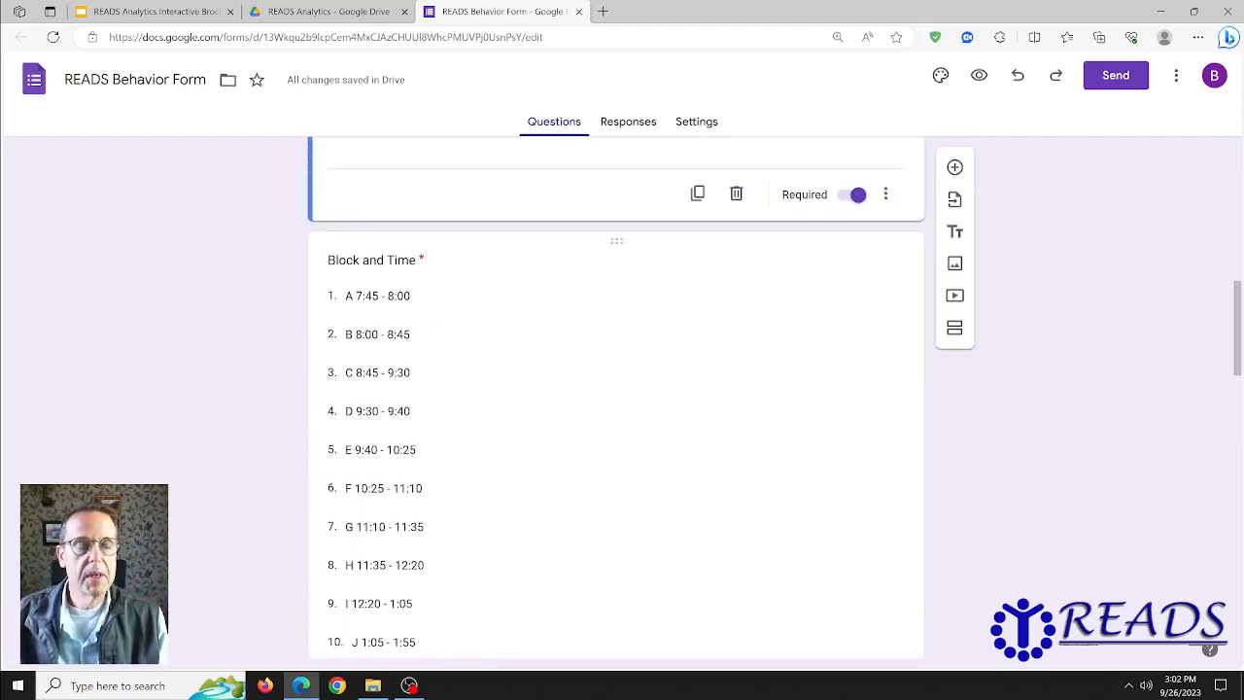
scroll(457, 573, down, 1)
scroll(457, 584, down, 1)
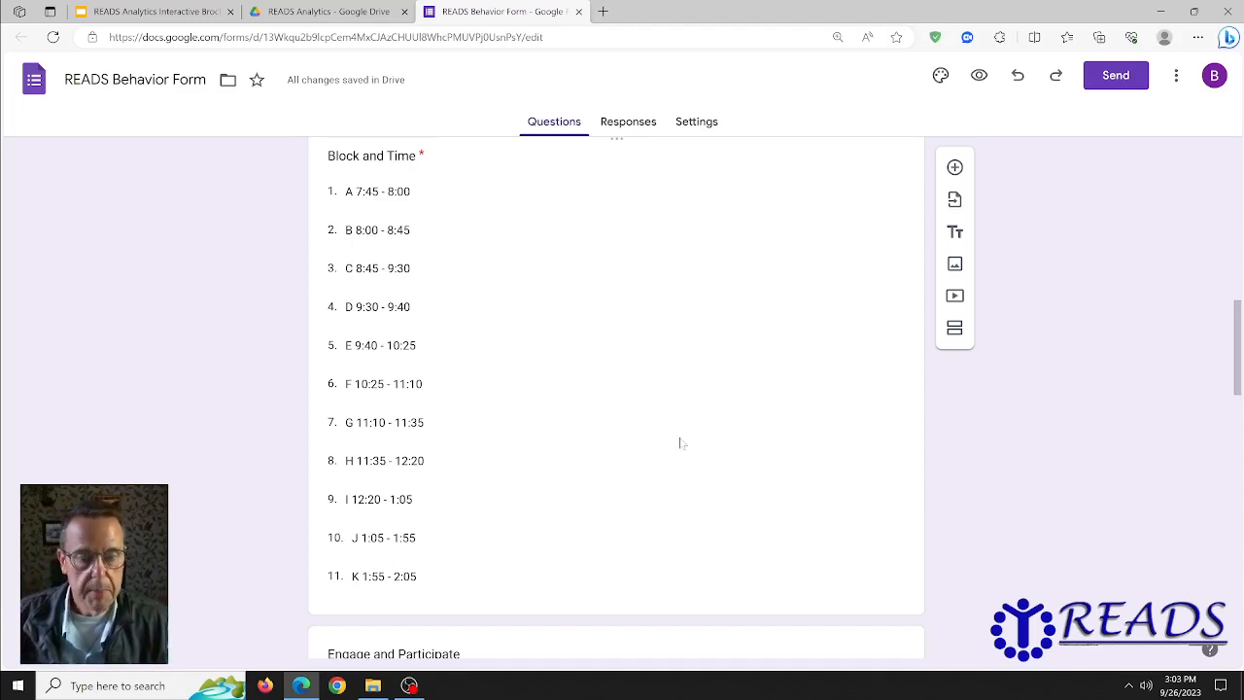
scroll(607, 406, down, 5)
scroll(606, 406, up, 4)
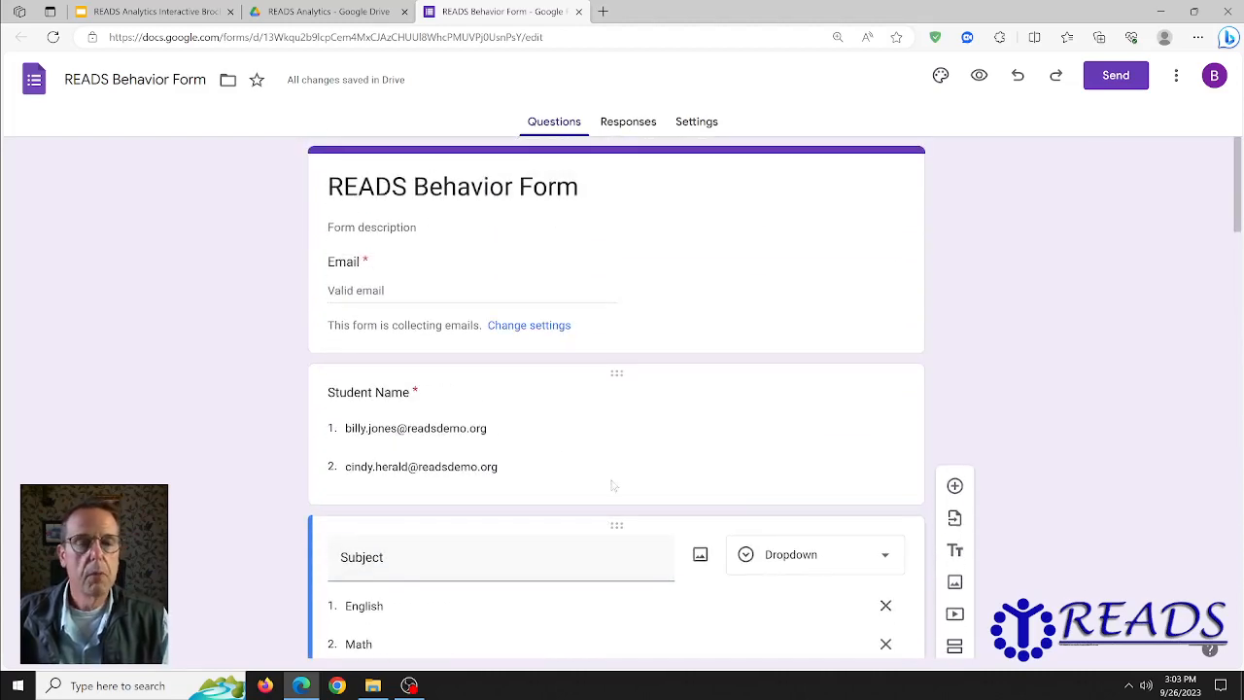
scroll(616, 408, down, 2)
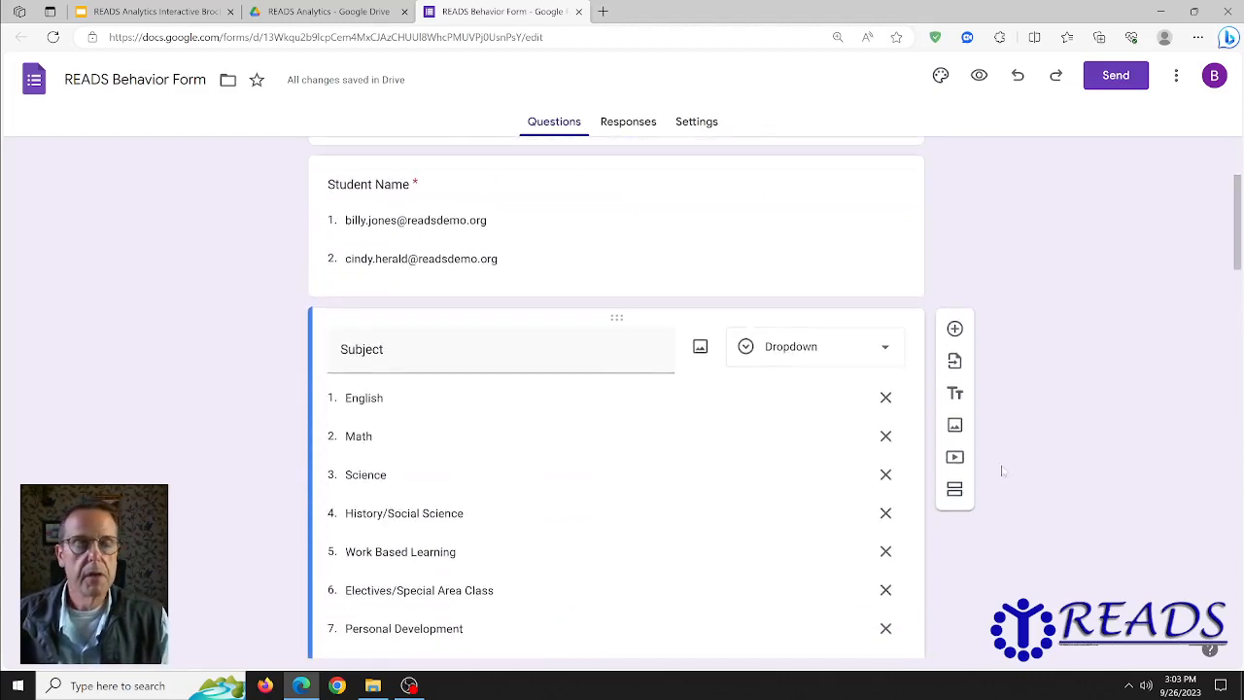
scroll(596, 497, down, 2)
scroll(596, 497, down, 5)
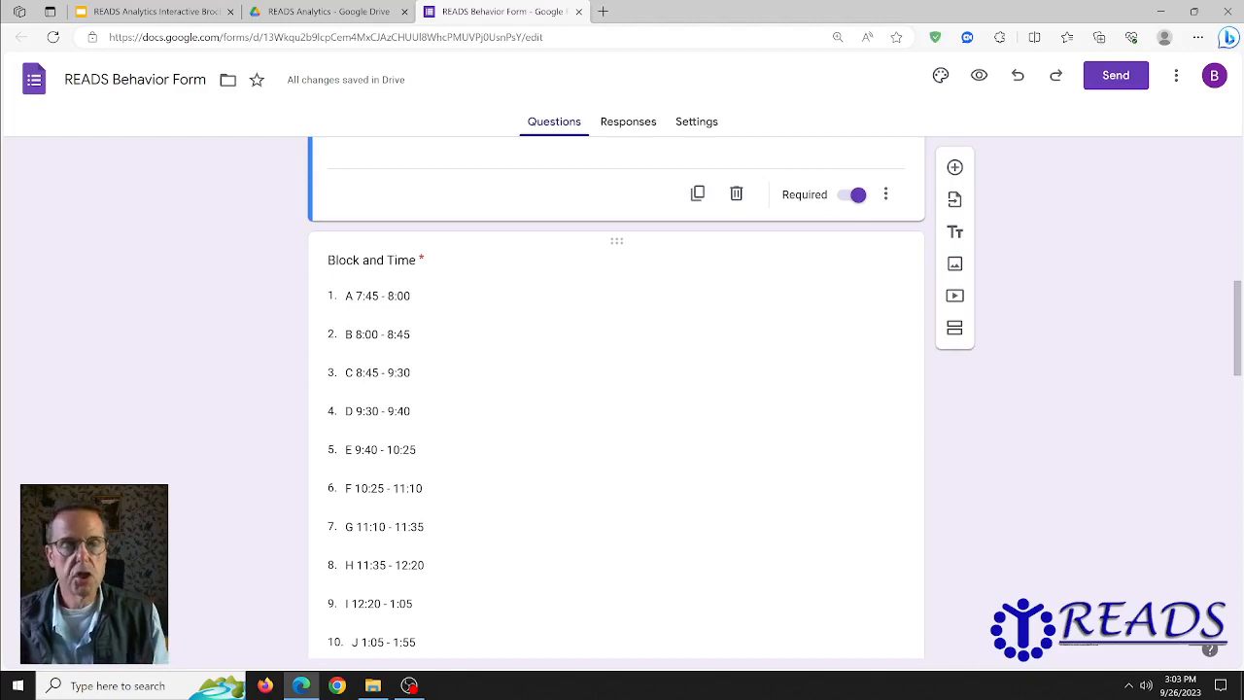
scroll(535, 490, up, 9)
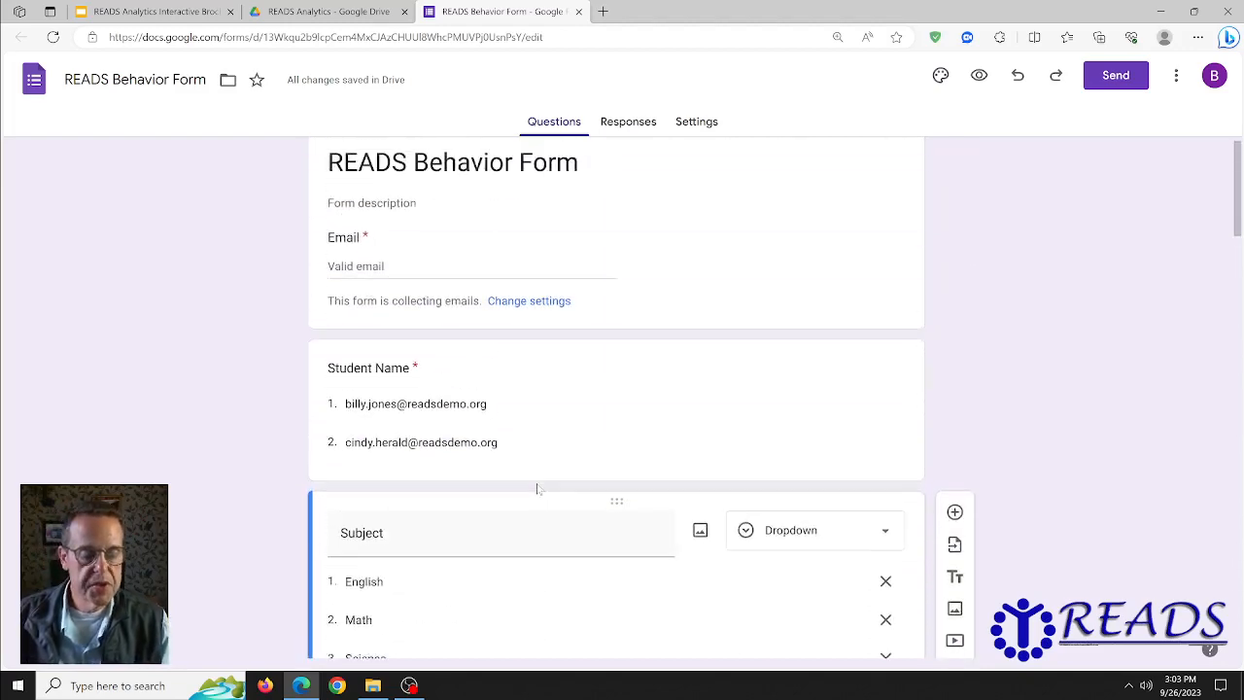
Step: Set the Send message to 'Do not delete this email! You need to save it for the address of the form.' and show the link
click(1117, 77)
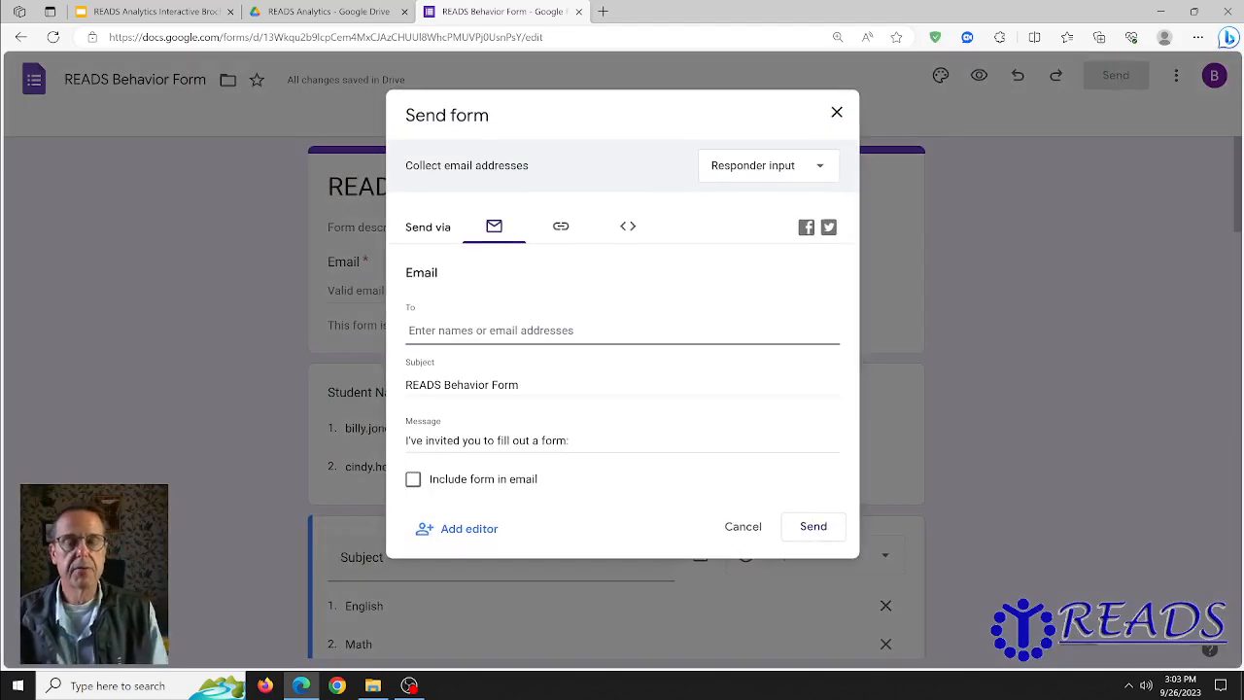
click(623, 442)
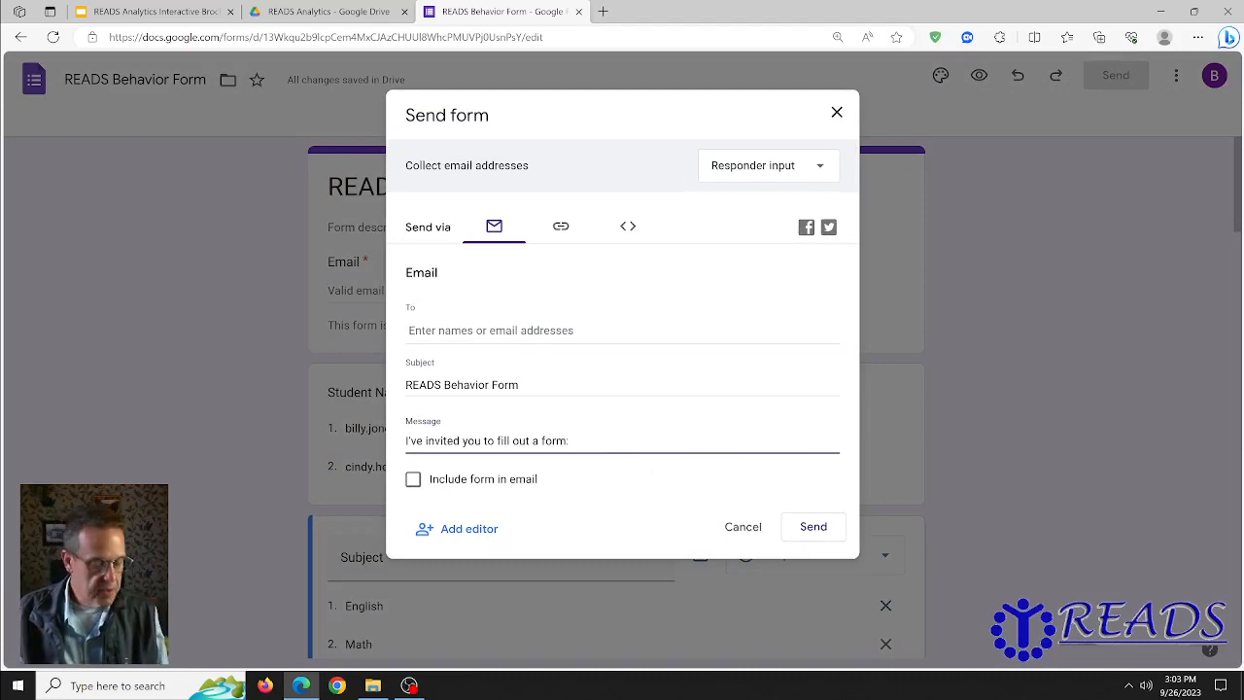
key(ctrl+a)
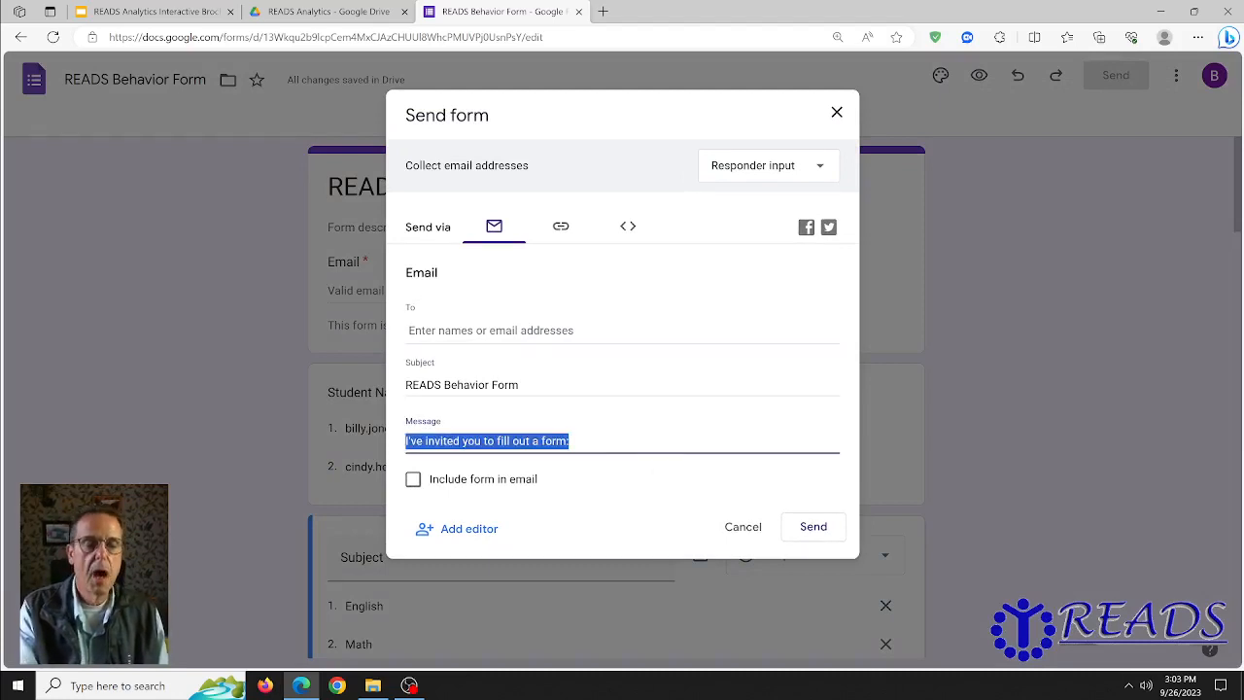
text(Do not dele)
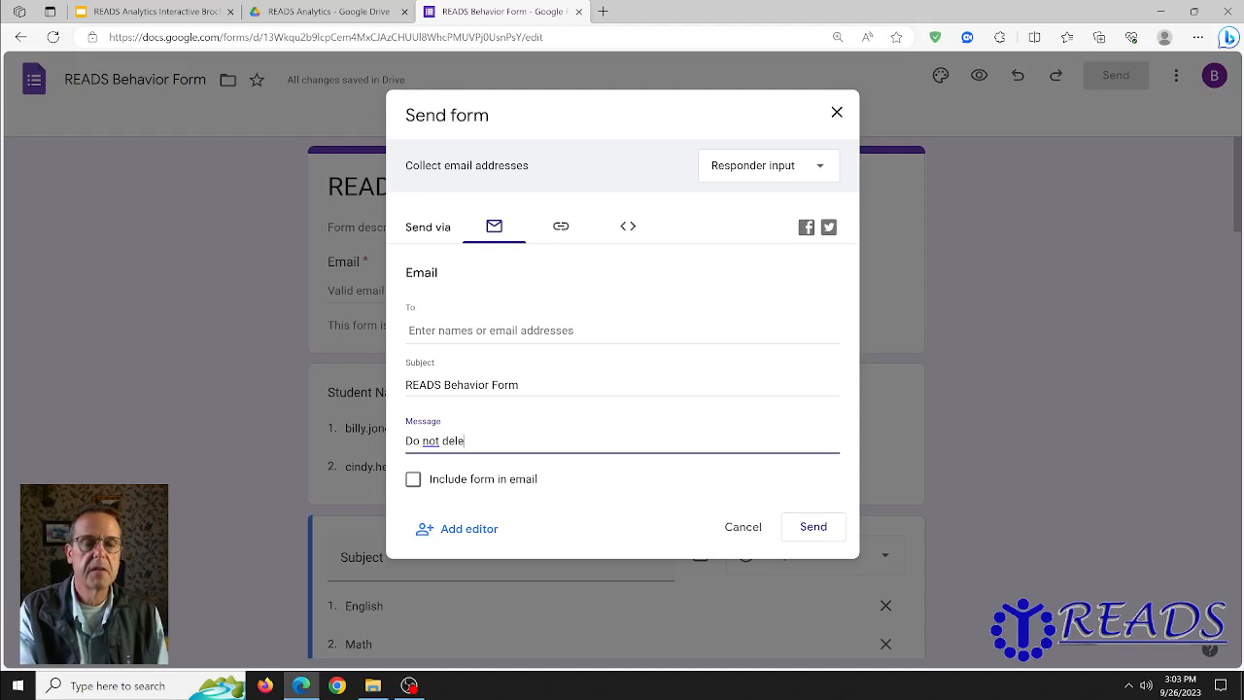
text(te this email)
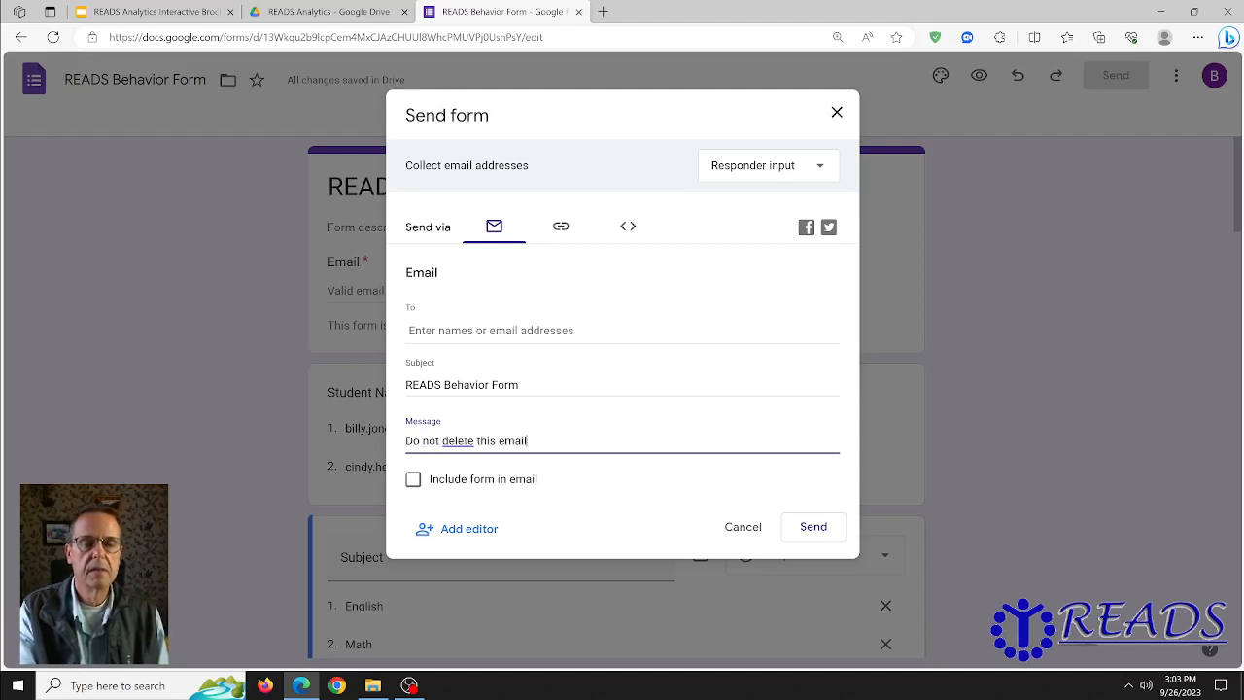
text(!  You need to s)
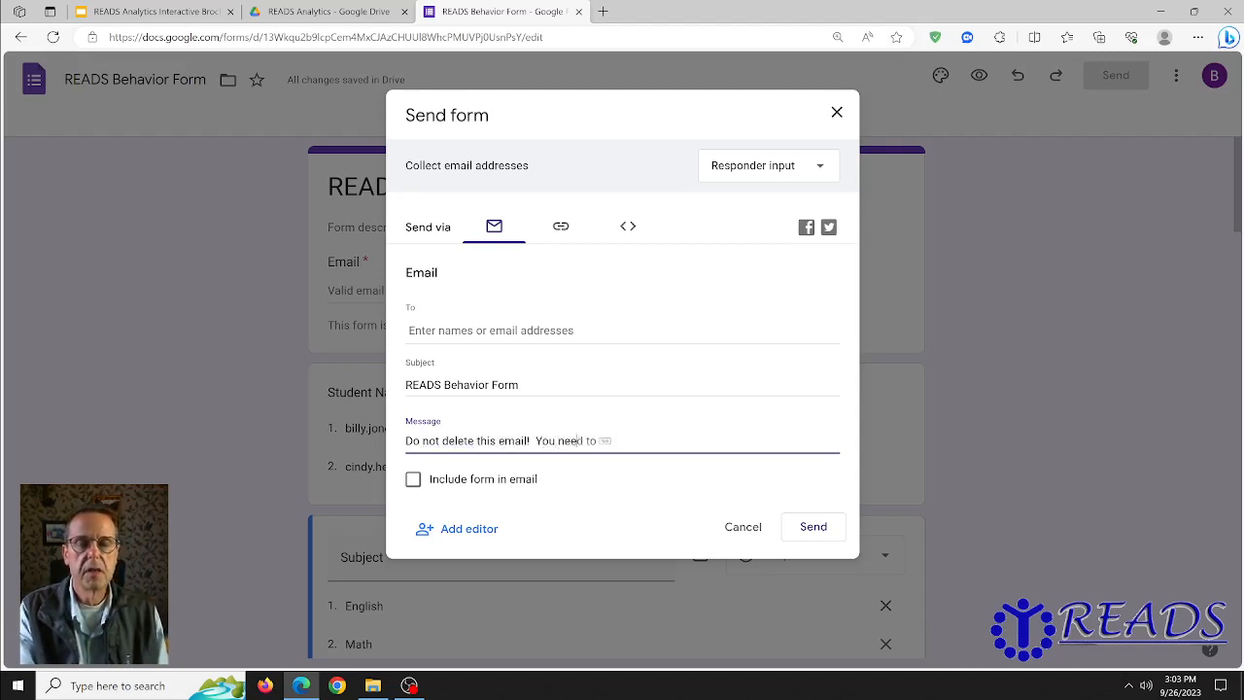
text(ave it fo)
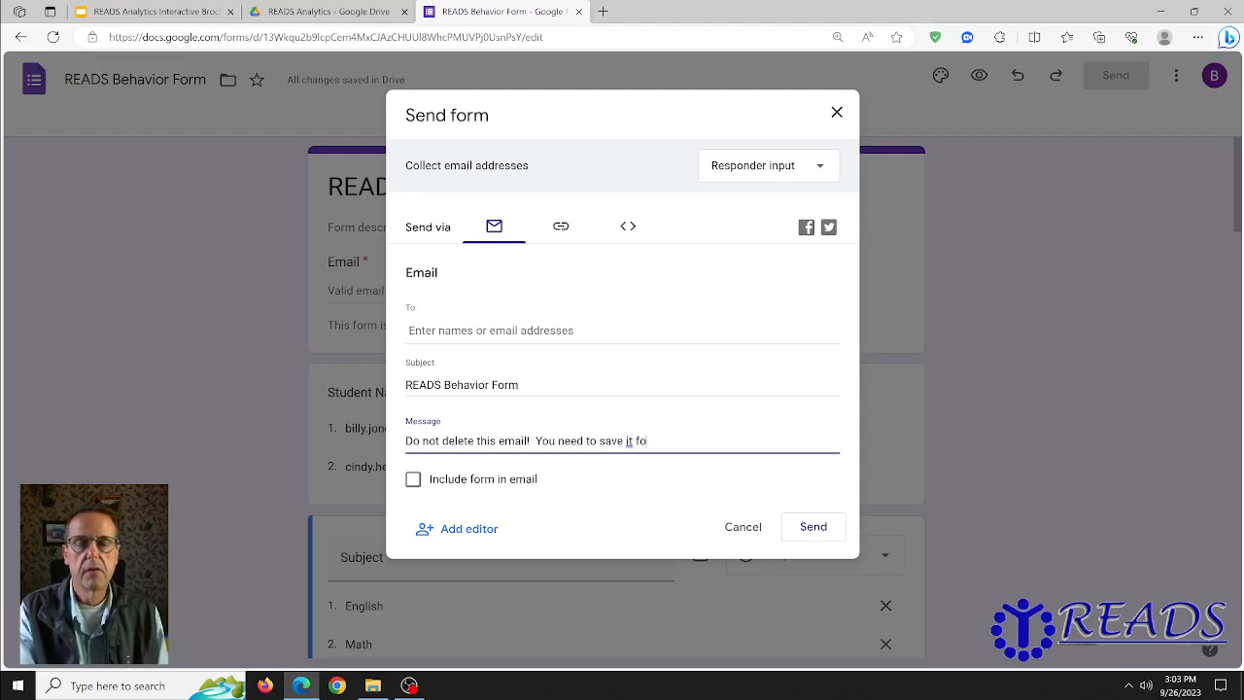
text(r the addres)
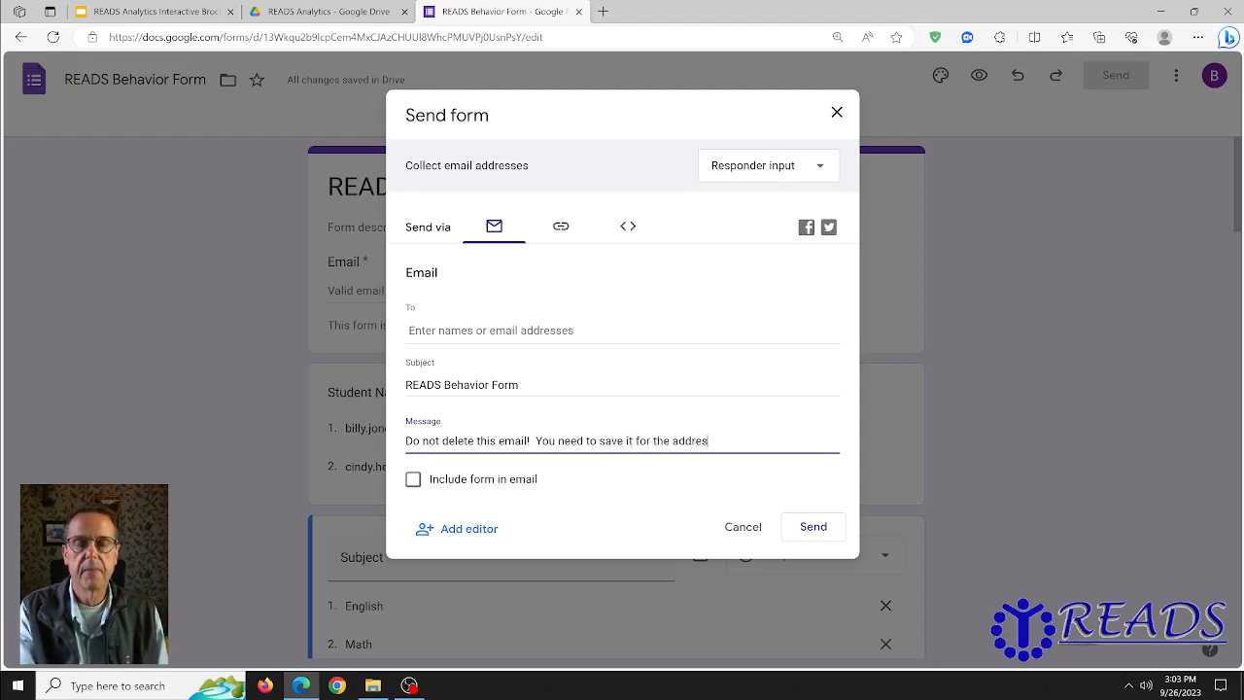
text(s of the form.)
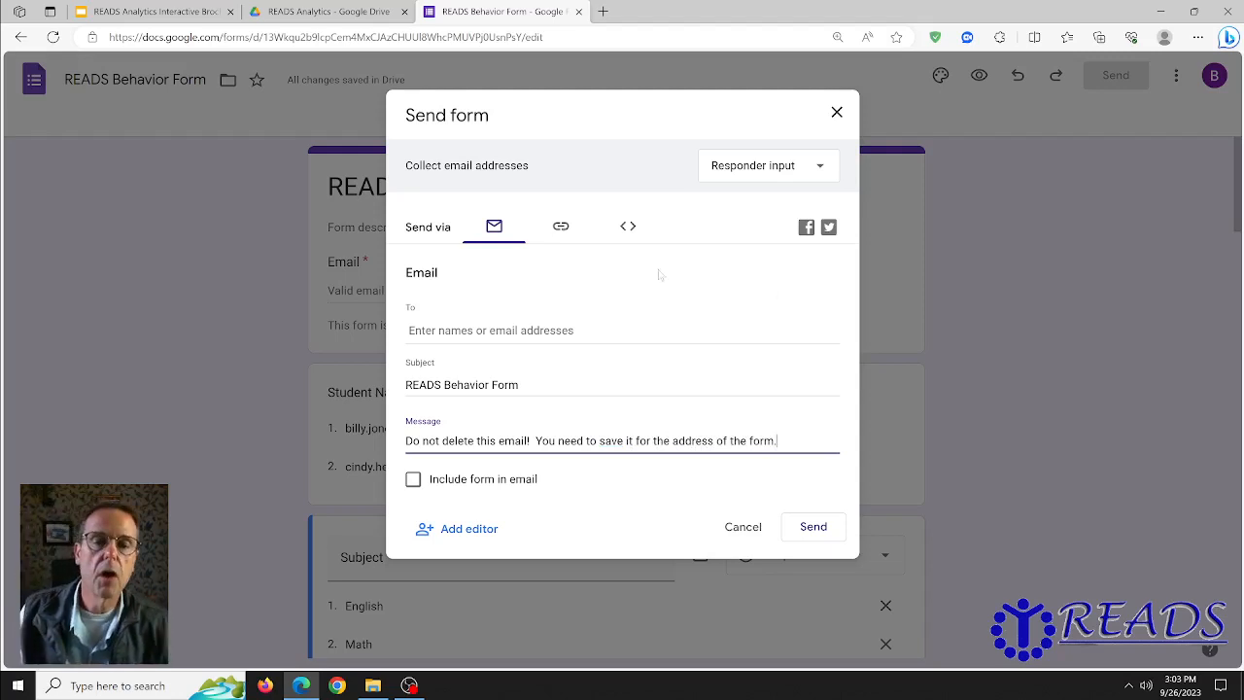
click(561, 226)
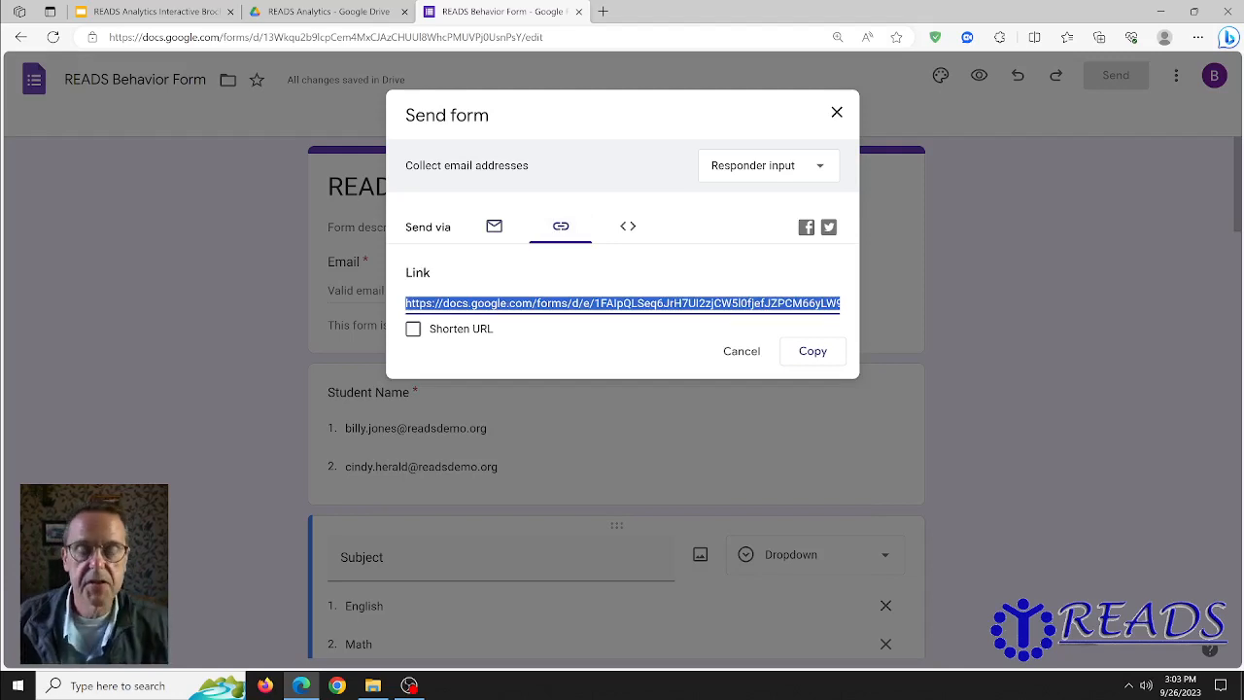
Step: Cancel the Send form dialog without sending the form
click(743, 353)
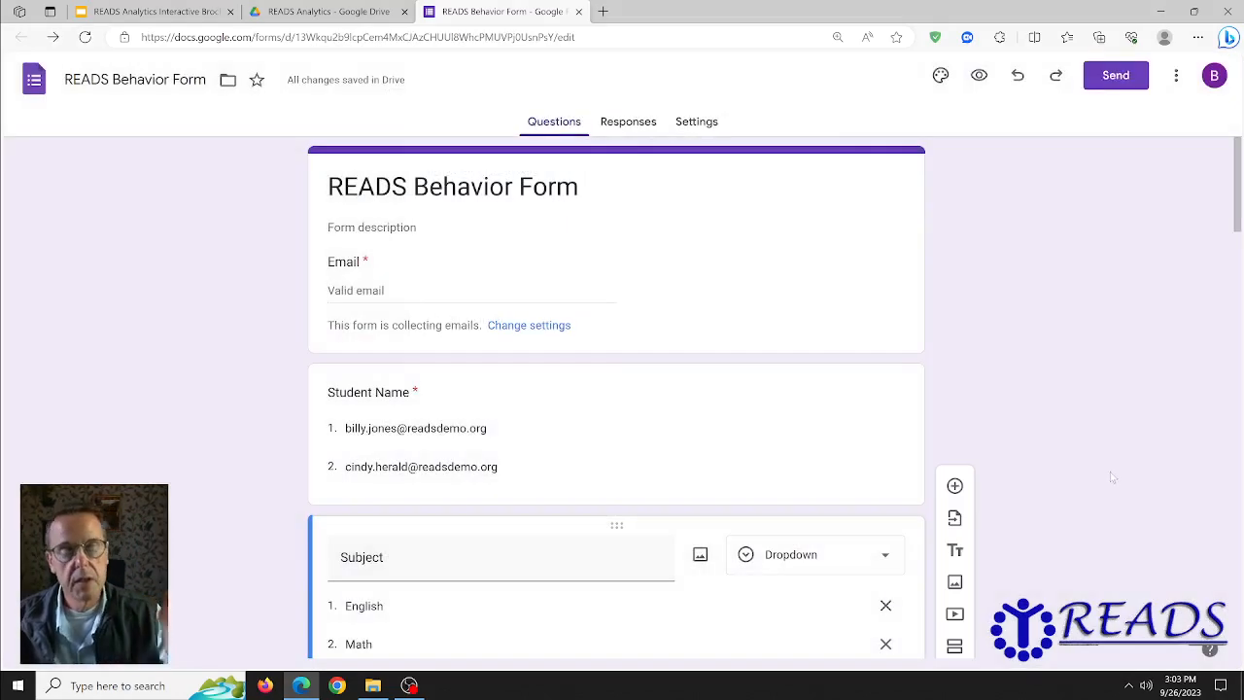